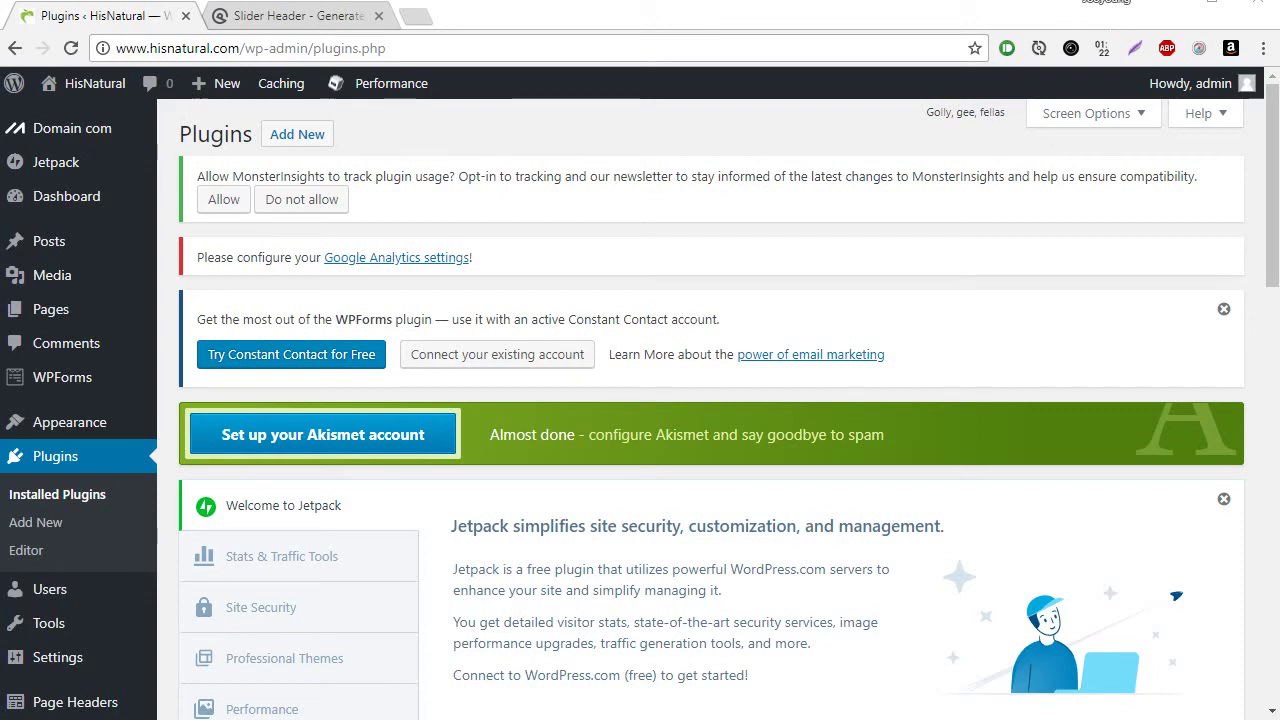
# - View the HisNatural site's live home page and return to the installed plugins list
pyautogui.click(66, 118)
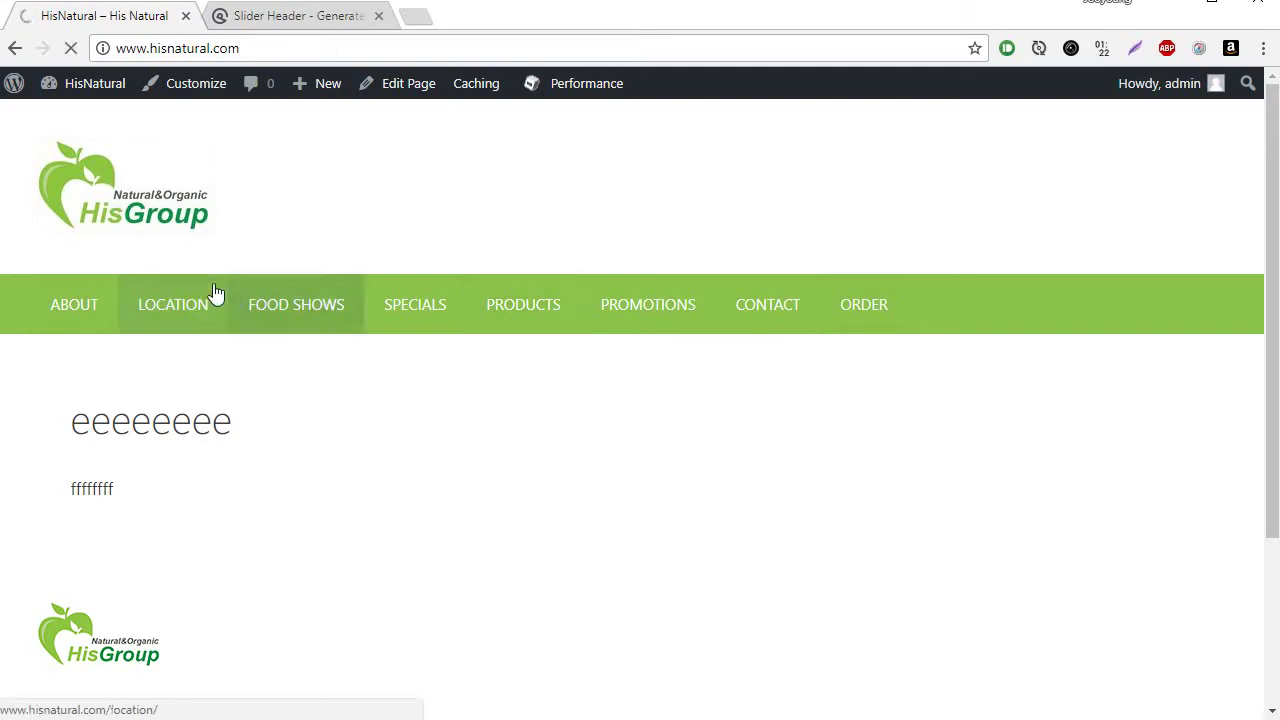
pyautogui.scroll(-3, 546, 260)
pyautogui.scroll(3, 546, 260)
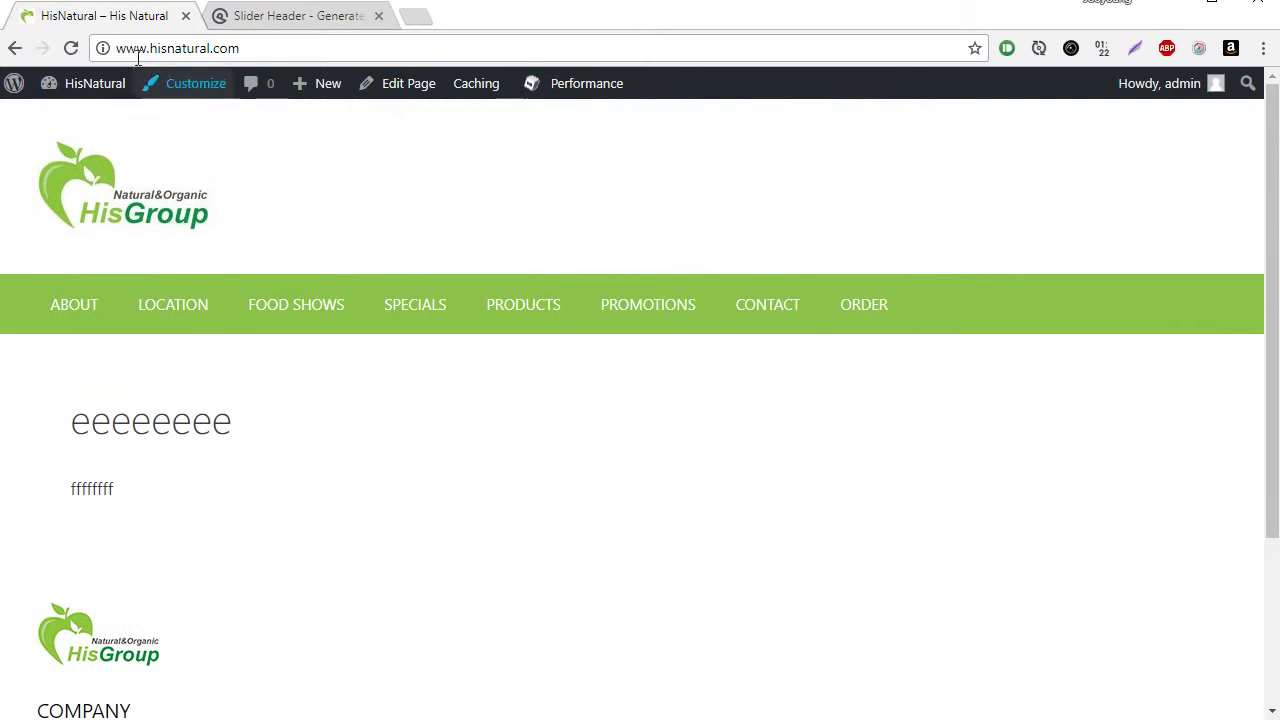
pyautogui.click(15, 48)
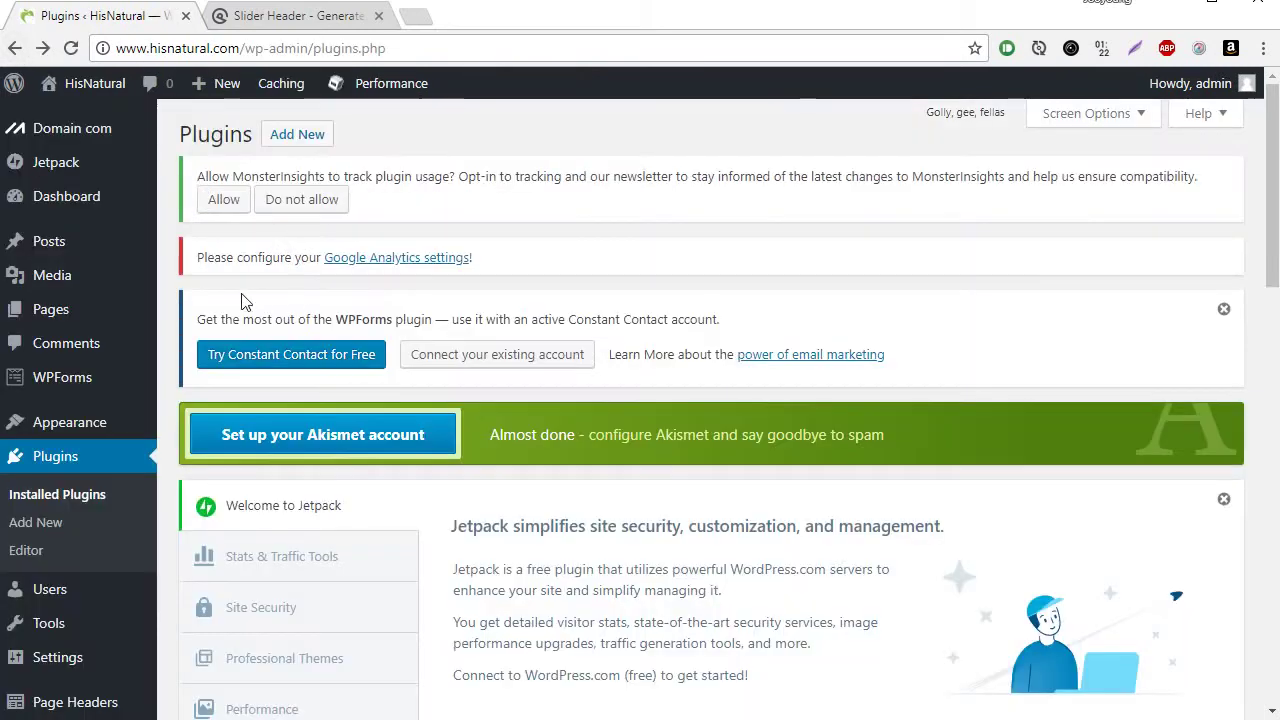
# - Go to adding a new plugin and search the plugin directory for "meta slider"
pyautogui.scroll(-5, 52, 448)
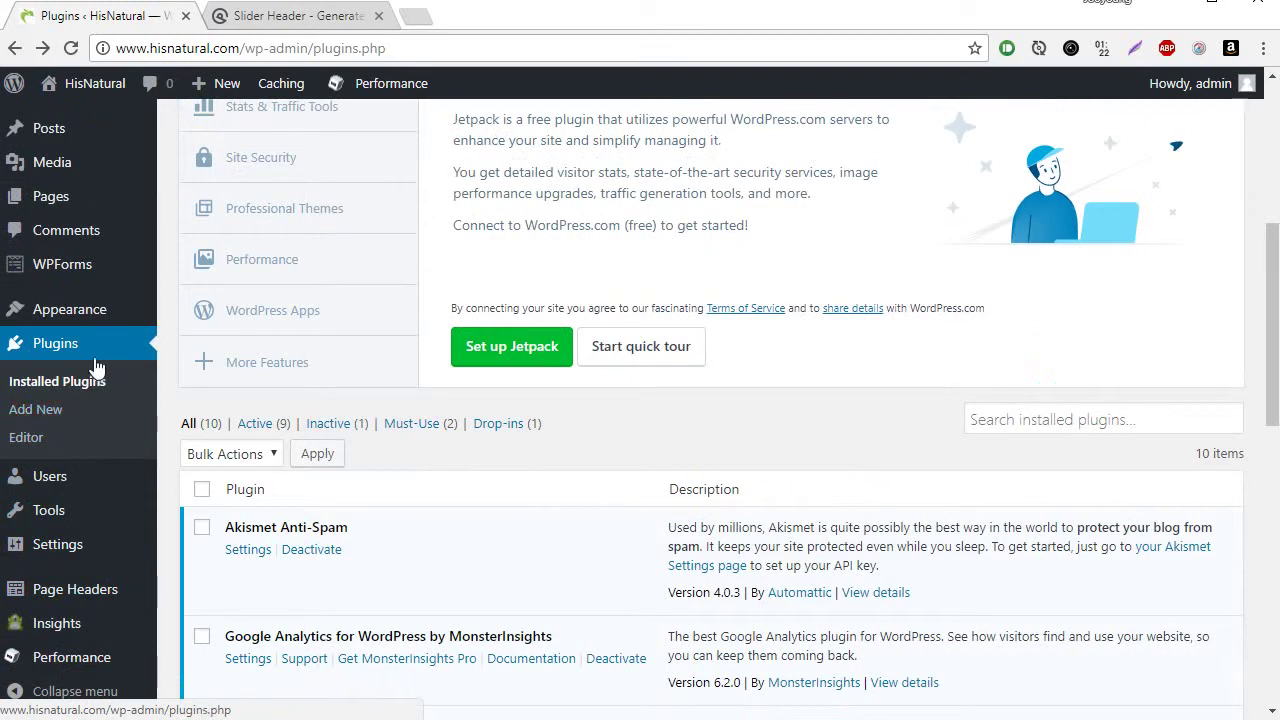
pyautogui.moveTo(78, 624)
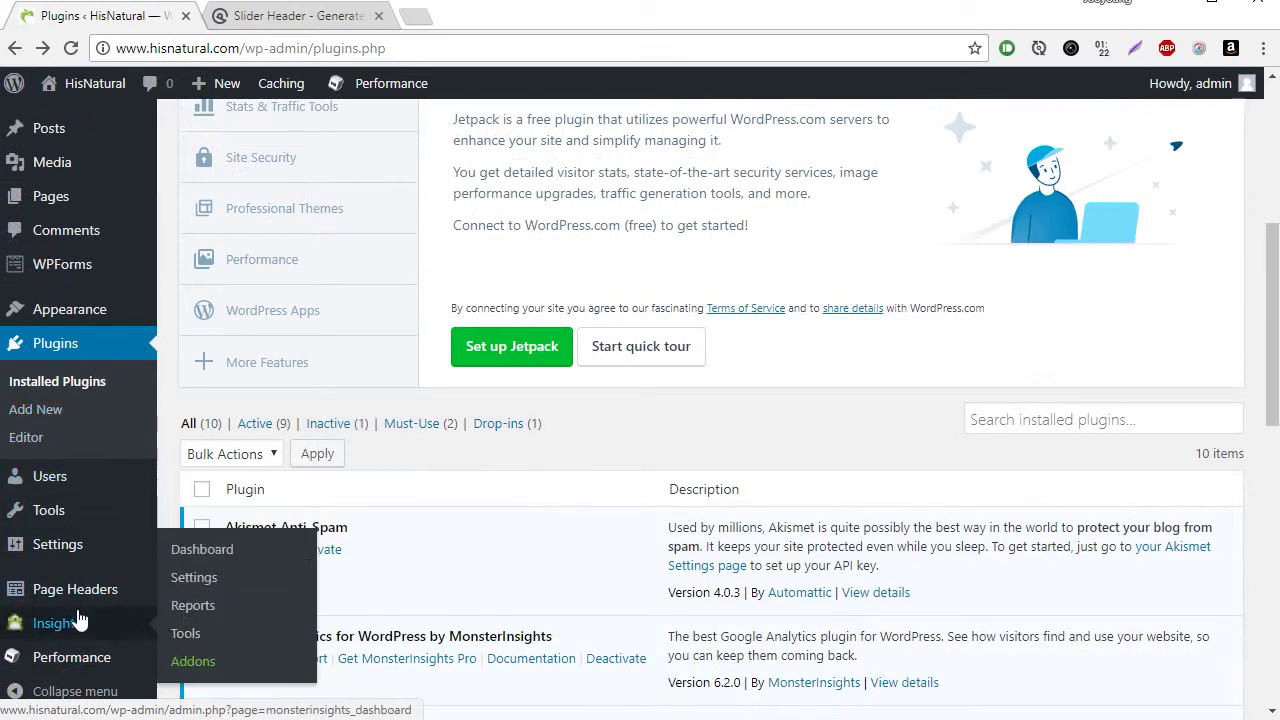
pyautogui.click(40, 409)
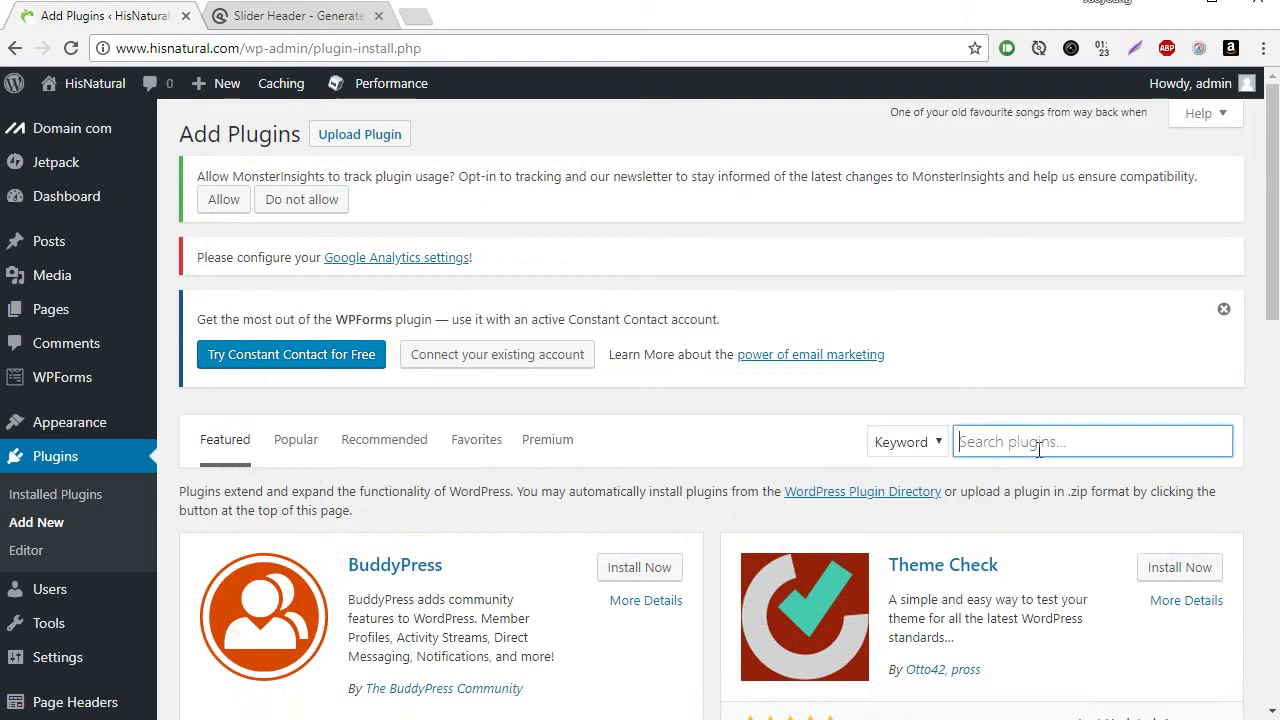
pyautogui.click(360, 134)
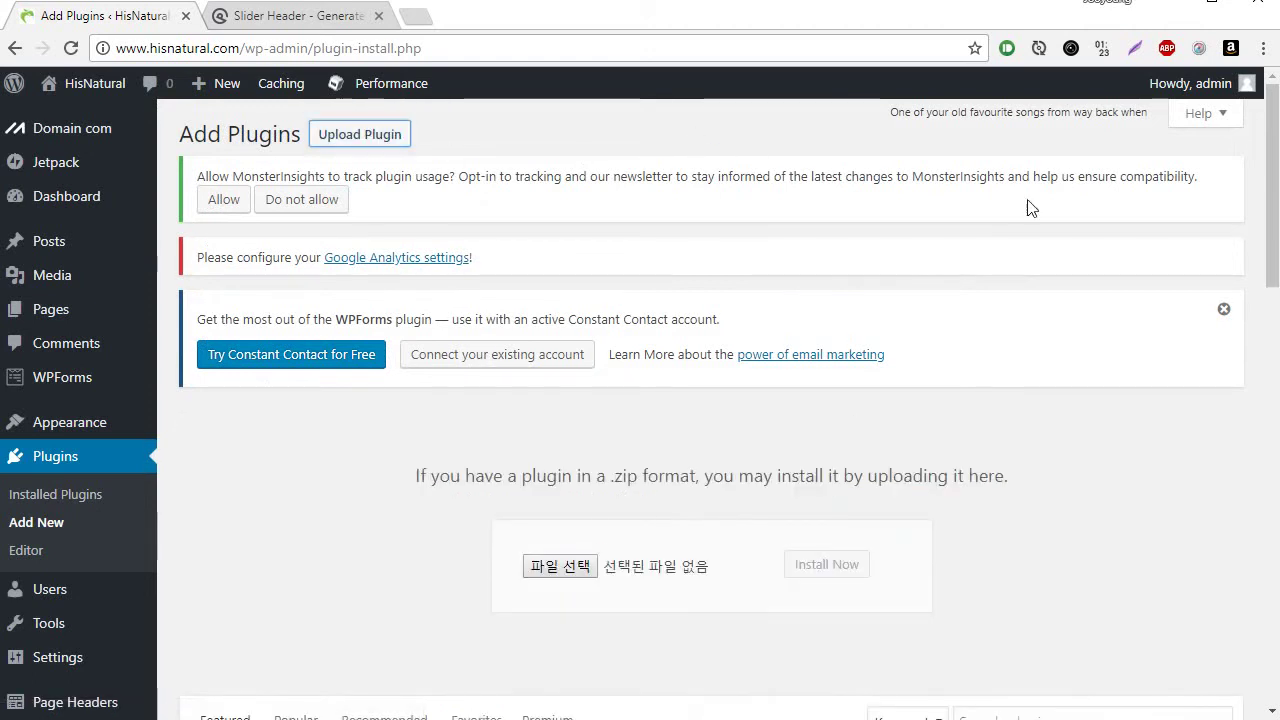
pyautogui.scroll(-3, 880, 474)
pyautogui.click(1040, 422)
pyautogui.write('meta slider')
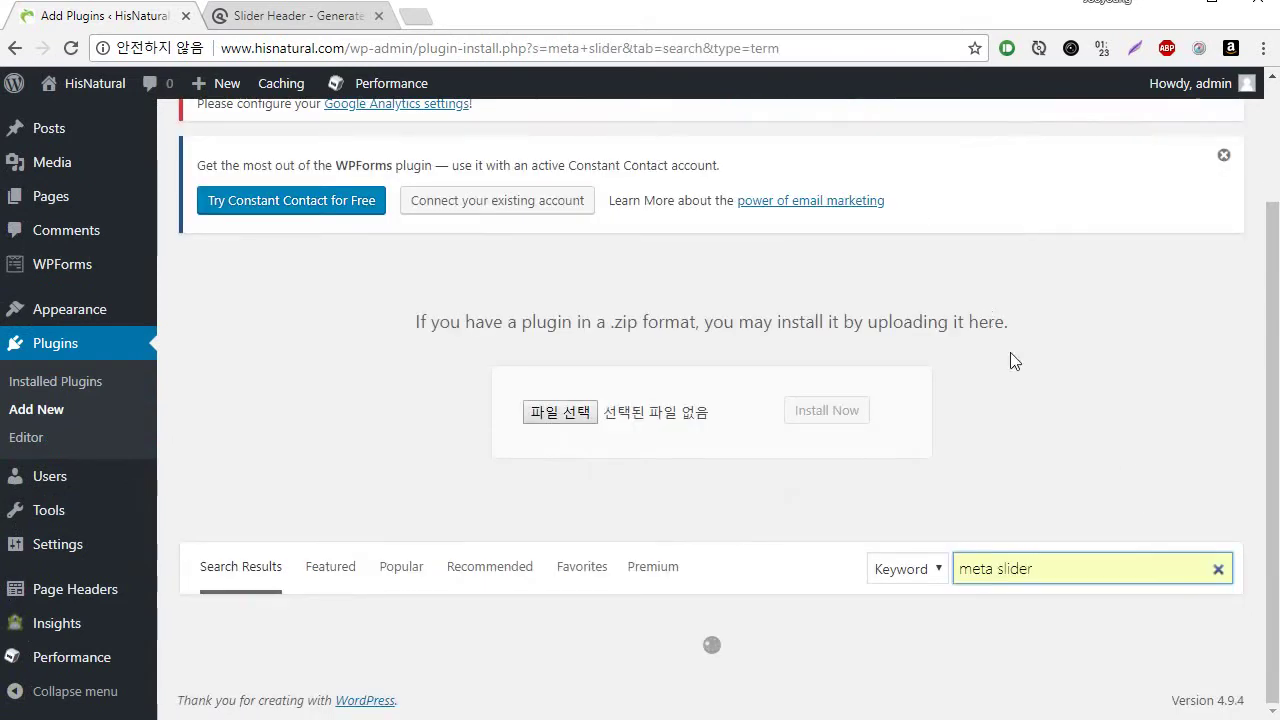
# - Install the MetaSlider plugin by Team Updraft and activate it
pyautogui.scroll(-3, 1088, 408)
pyautogui.click(630, 374)
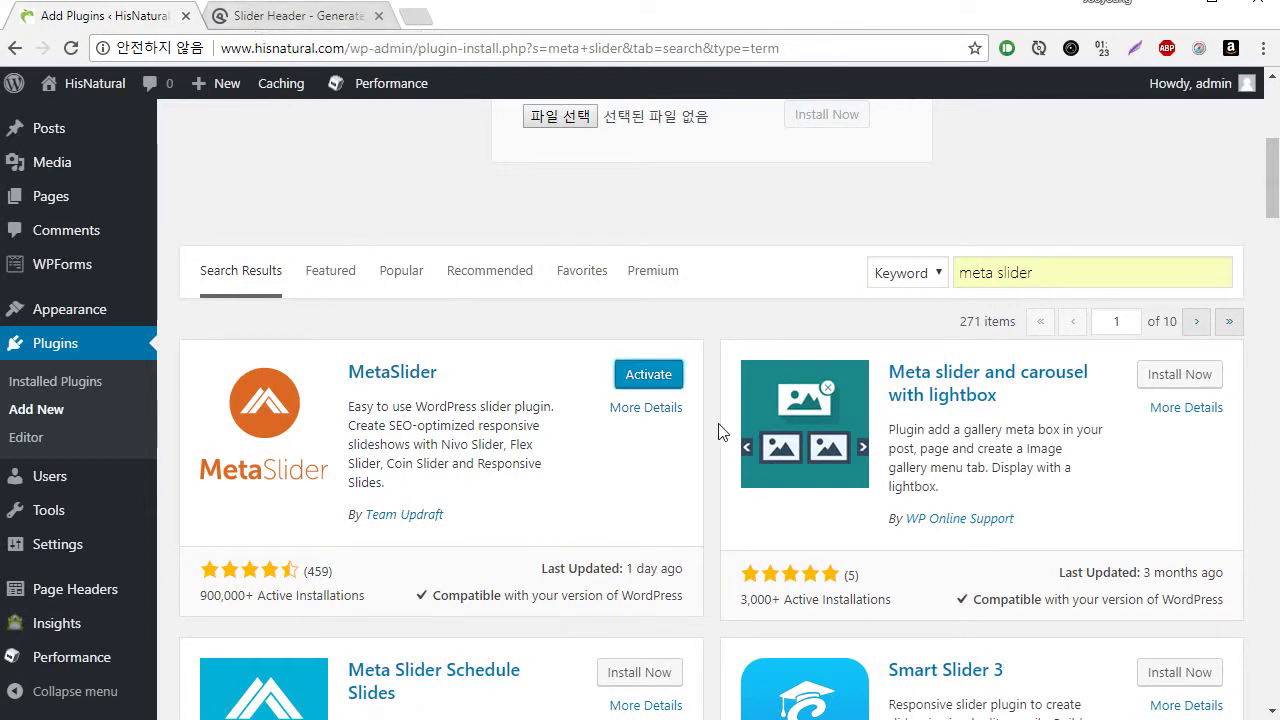
pyautogui.click(641, 376)
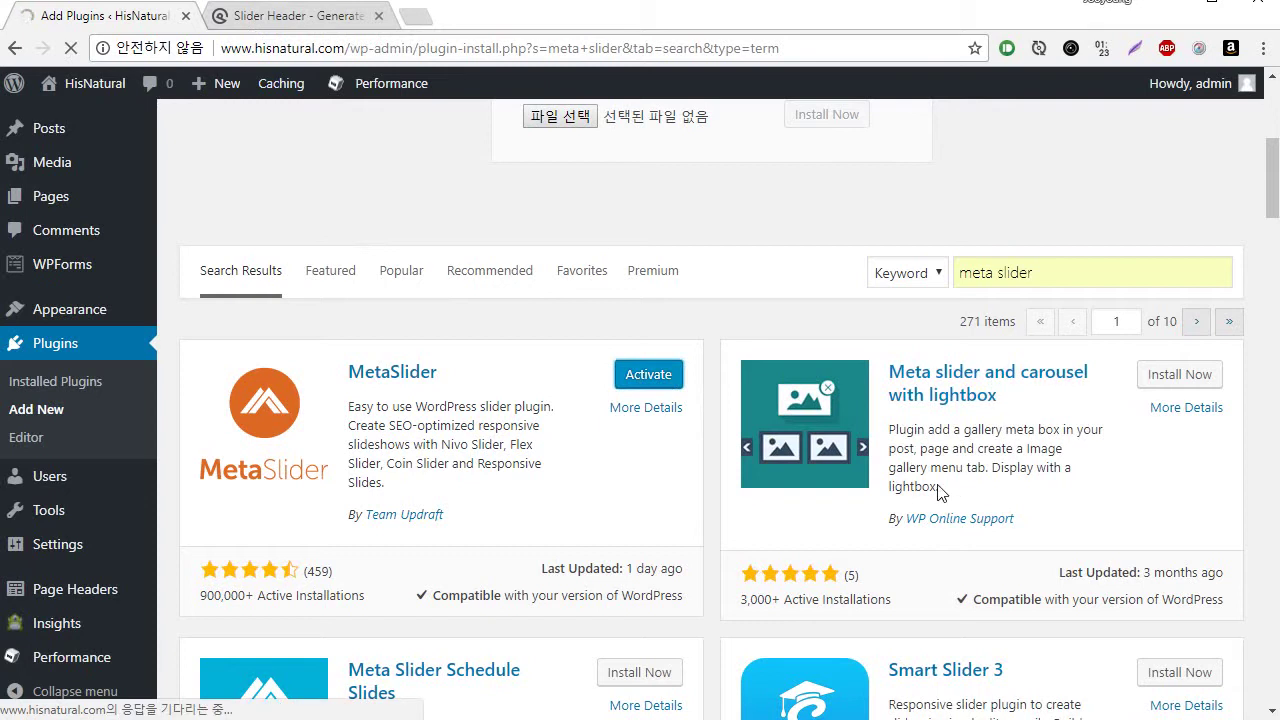
pyautogui.click(662, 381)
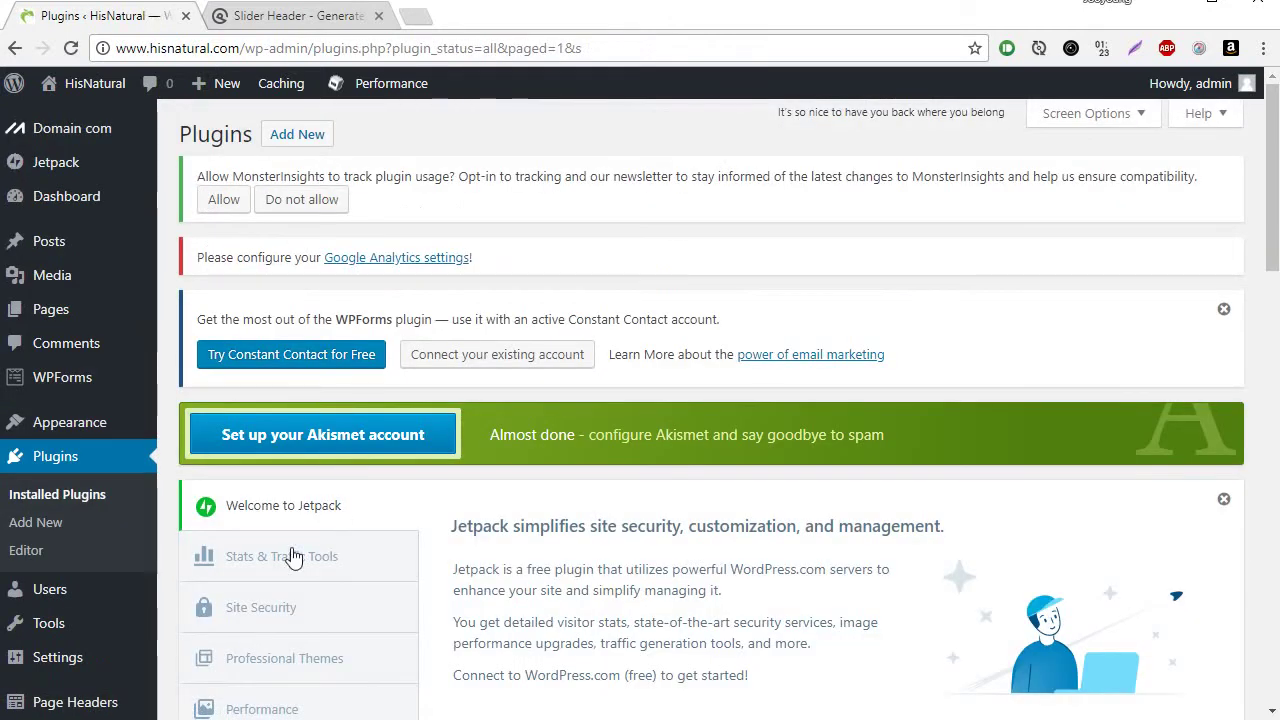
# - Look through the installed plugins for MetaSlider and open the MetaSlider admin page
pyautogui.moveTo(73, 322)
pyautogui.scroll(-7, 73, 322)
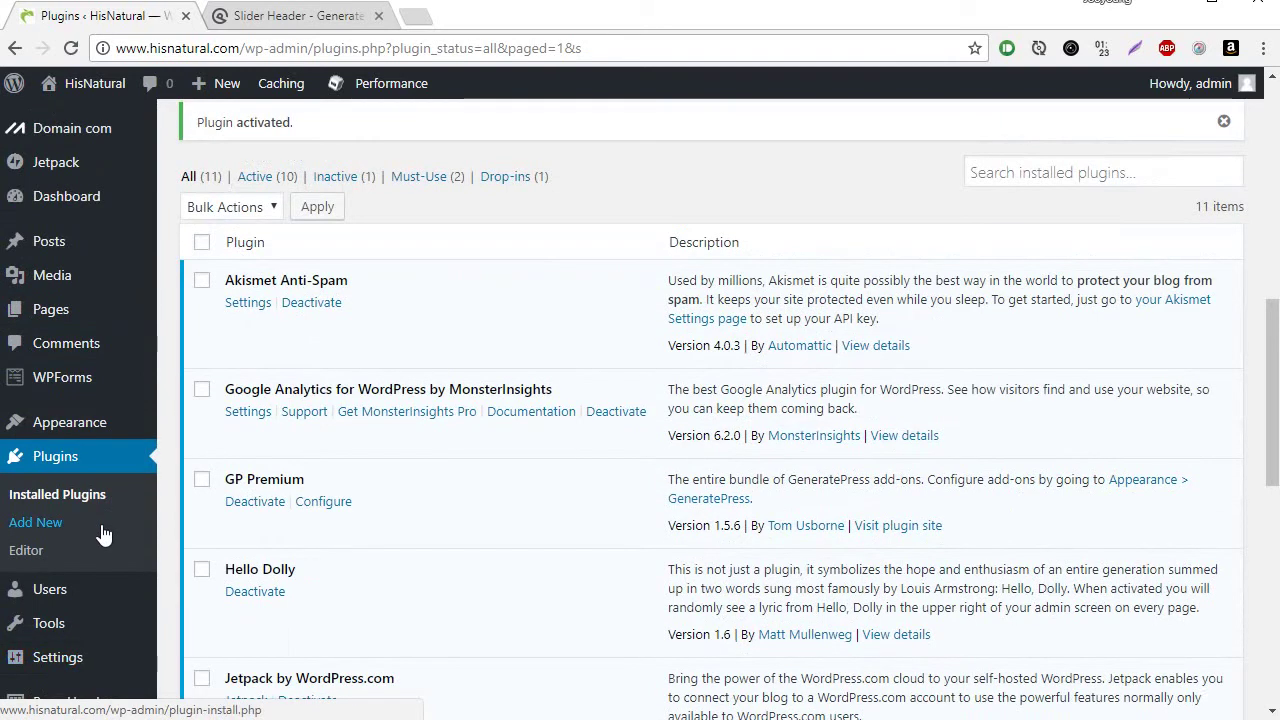
pyautogui.scroll(-8, 103, 535)
pyautogui.moveTo(88, 497)
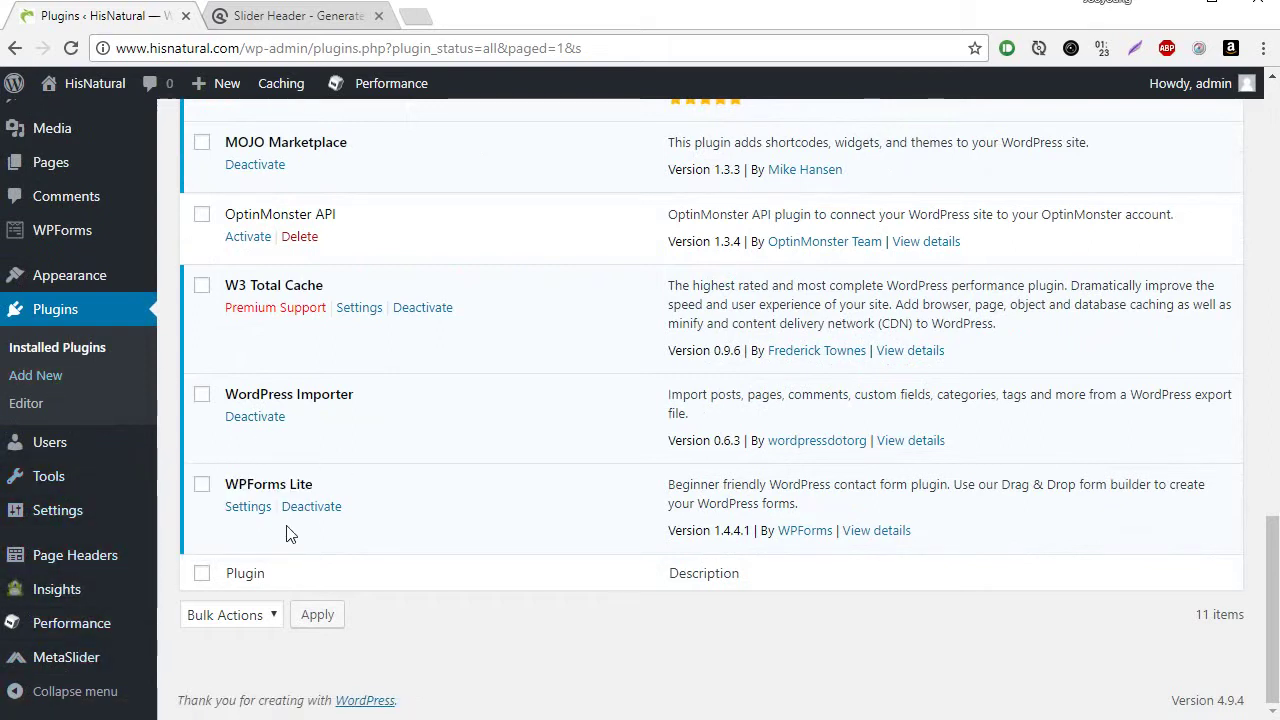
pyautogui.scroll(3, 463, 591)
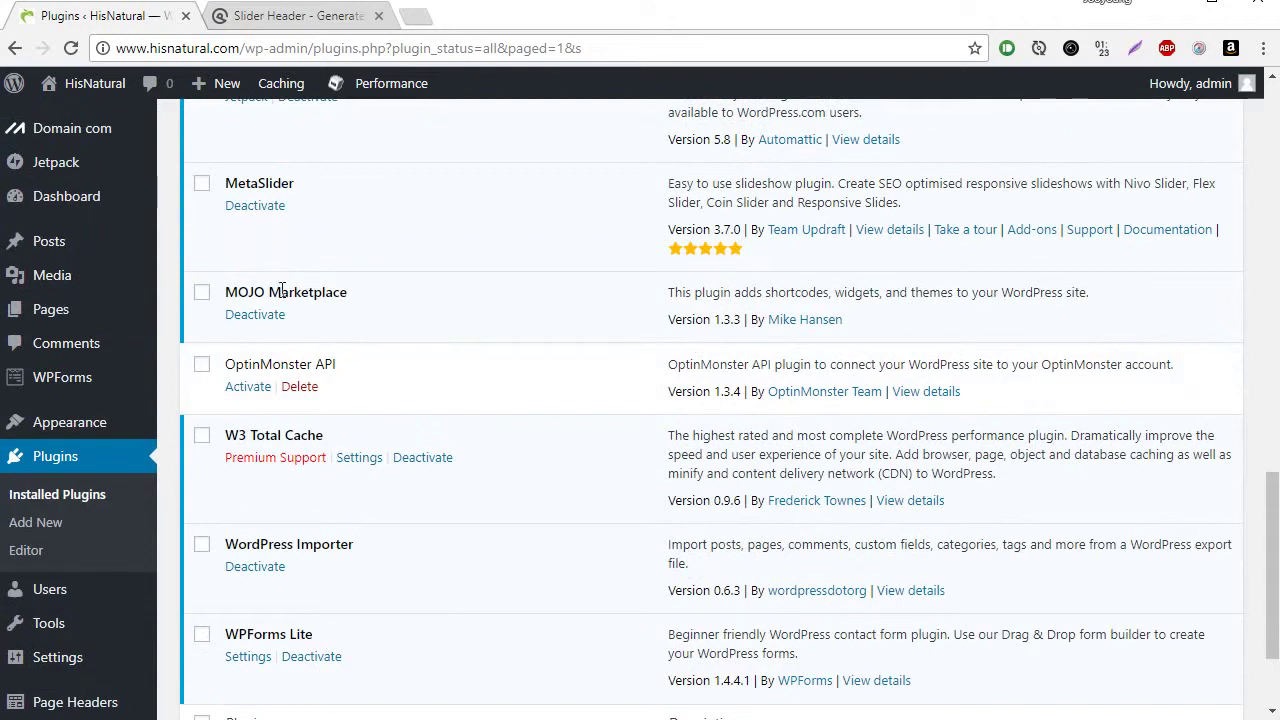
pyautogui.scroll(-3, 140, 505)
pyautogui.moveTo(135, 510)
pyautogui.moveTo(63, 668)
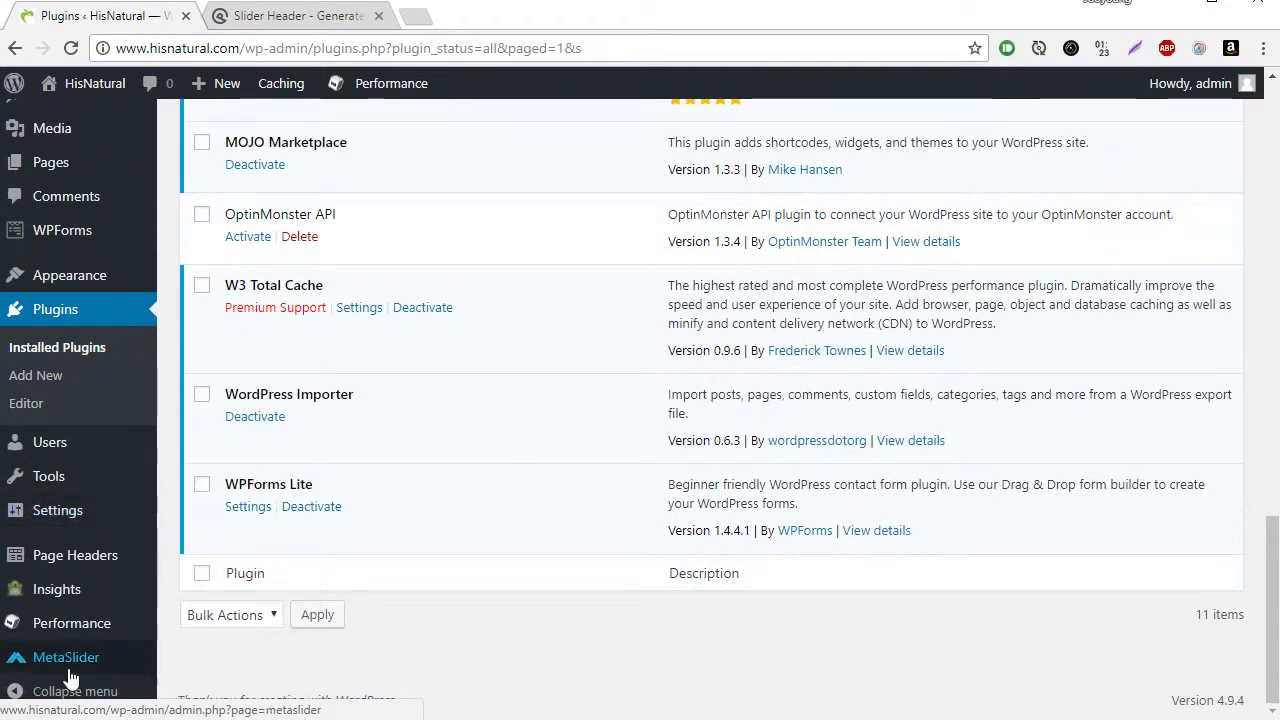
pyautogui.click(278, 605)
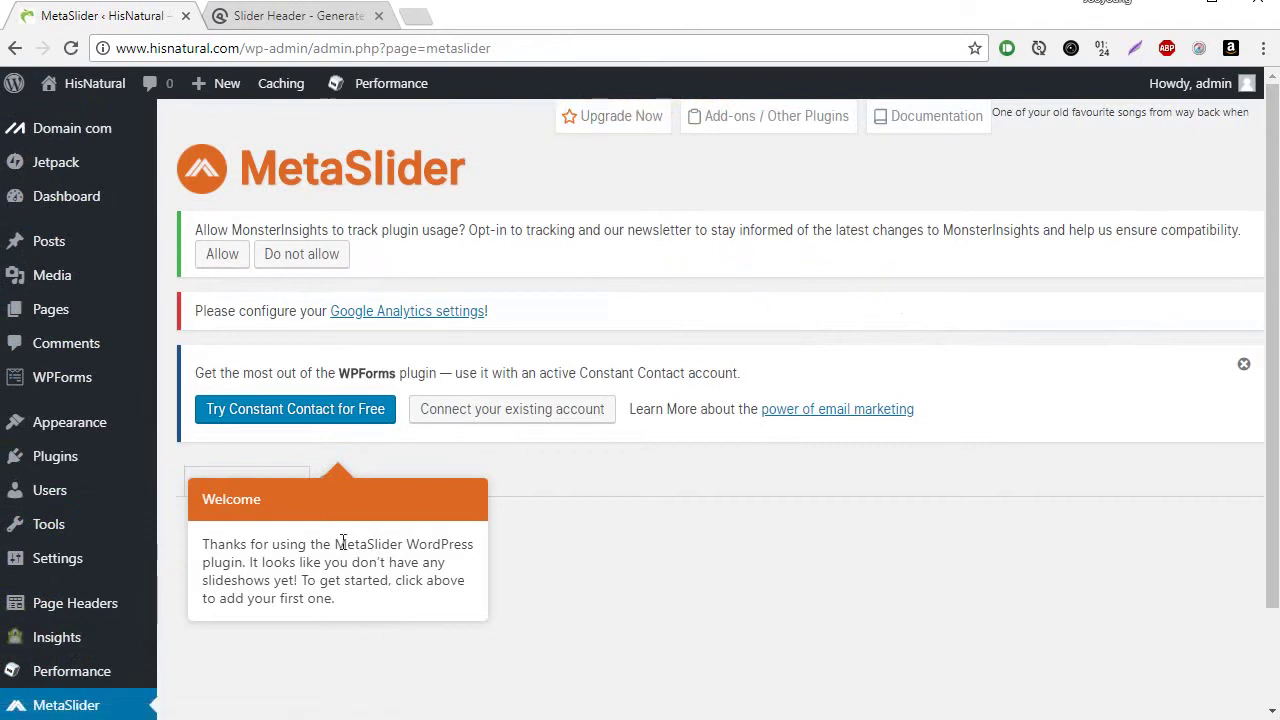
pyautogui.moveTo(203, 580); pyautogui.dragTo(272, 598)
pyautogui.click(486, 580)
pyautogui.moveTo(486, 580); pyautogui.dragTo(202, 580)
pyautogui.click(256, 468)
pyautogui.moveTo(446, 562); pyautogui.dragTo(466, 544)
pyautogui.click(483, 598)
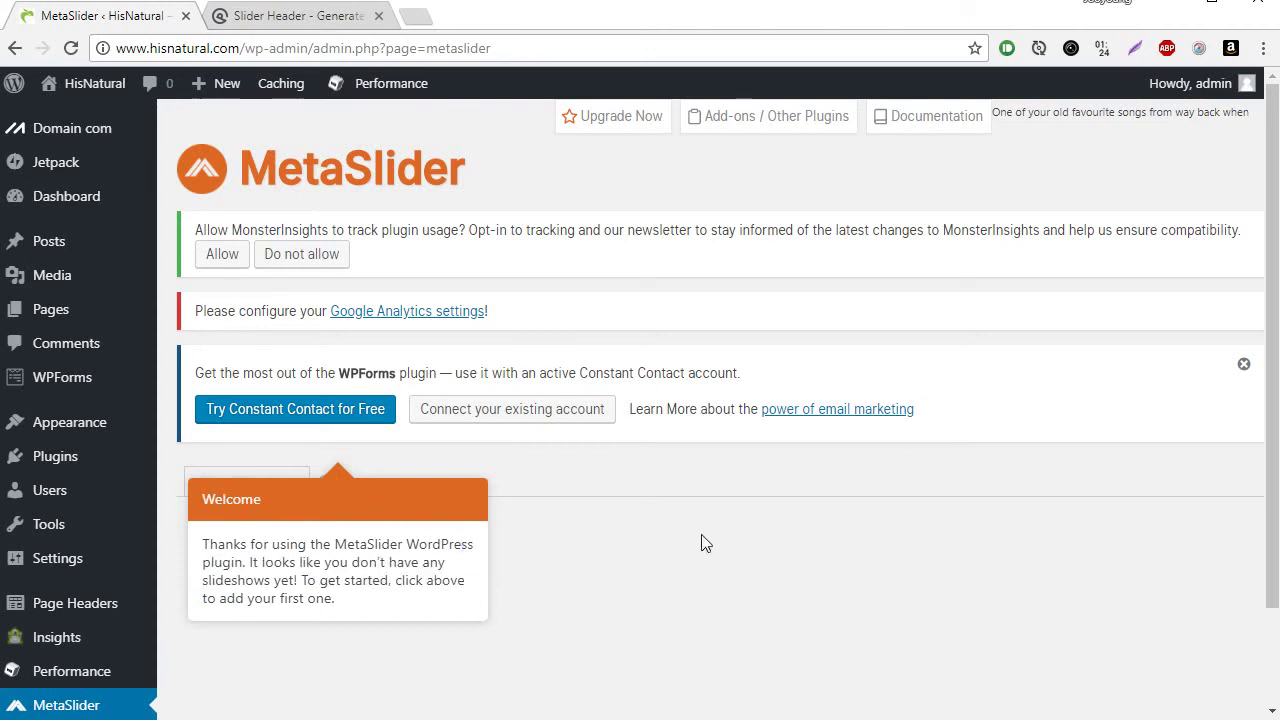
# - Create a new slideshow after dismissing the WPForms notice, and open the media library for adding image slides
pyautogui.click(1244, 364)
pyautogui.doubleClick(345, 371)
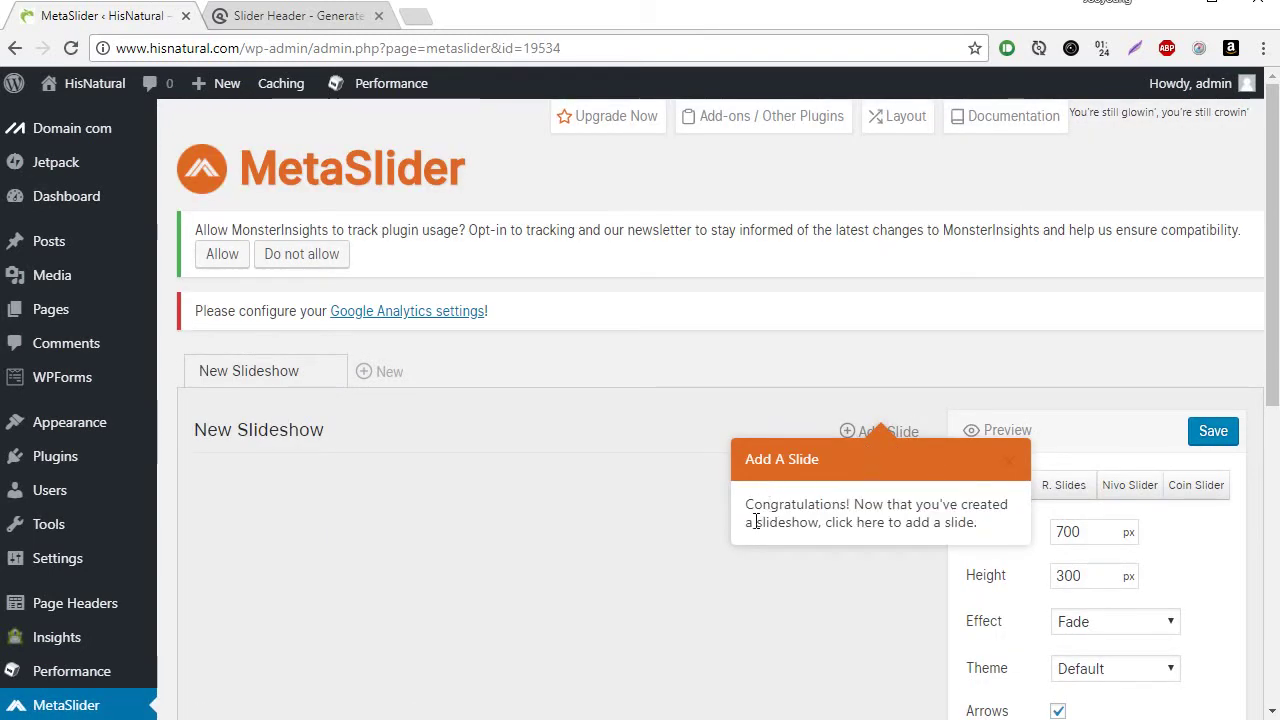
pyautogui.scroll(-3, 742, 585)
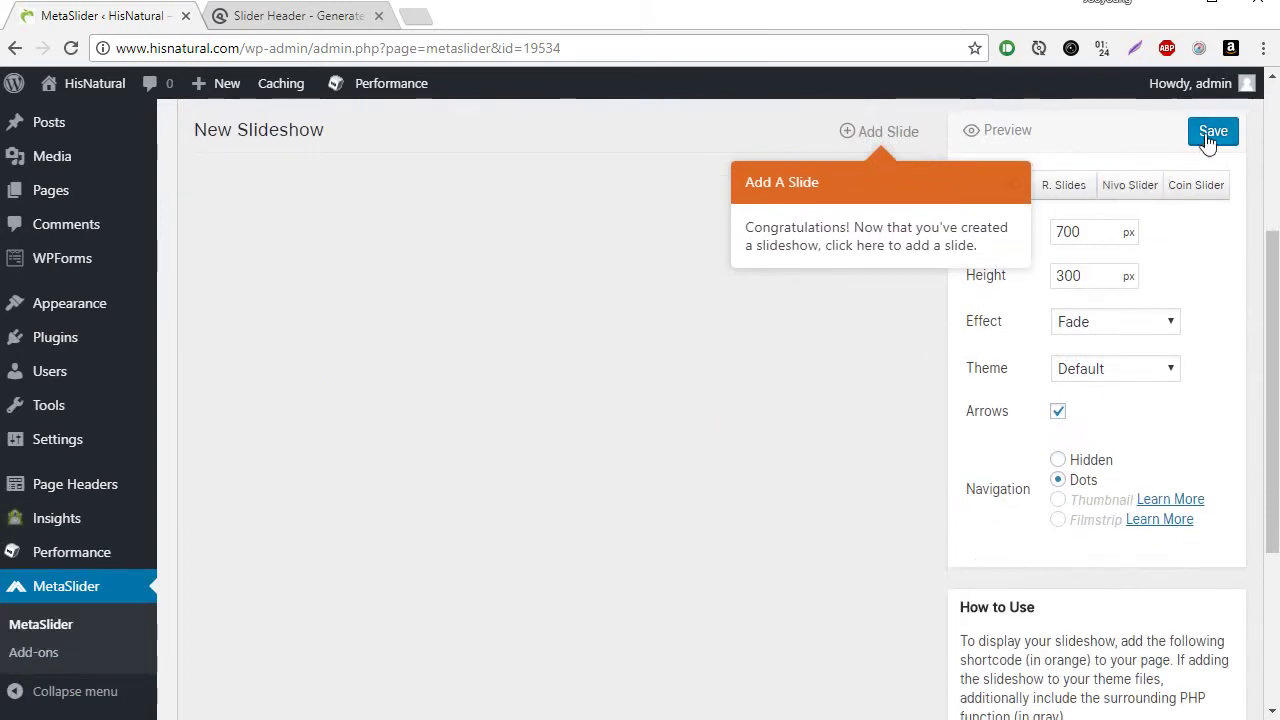
pyautogui.click(894, 141)
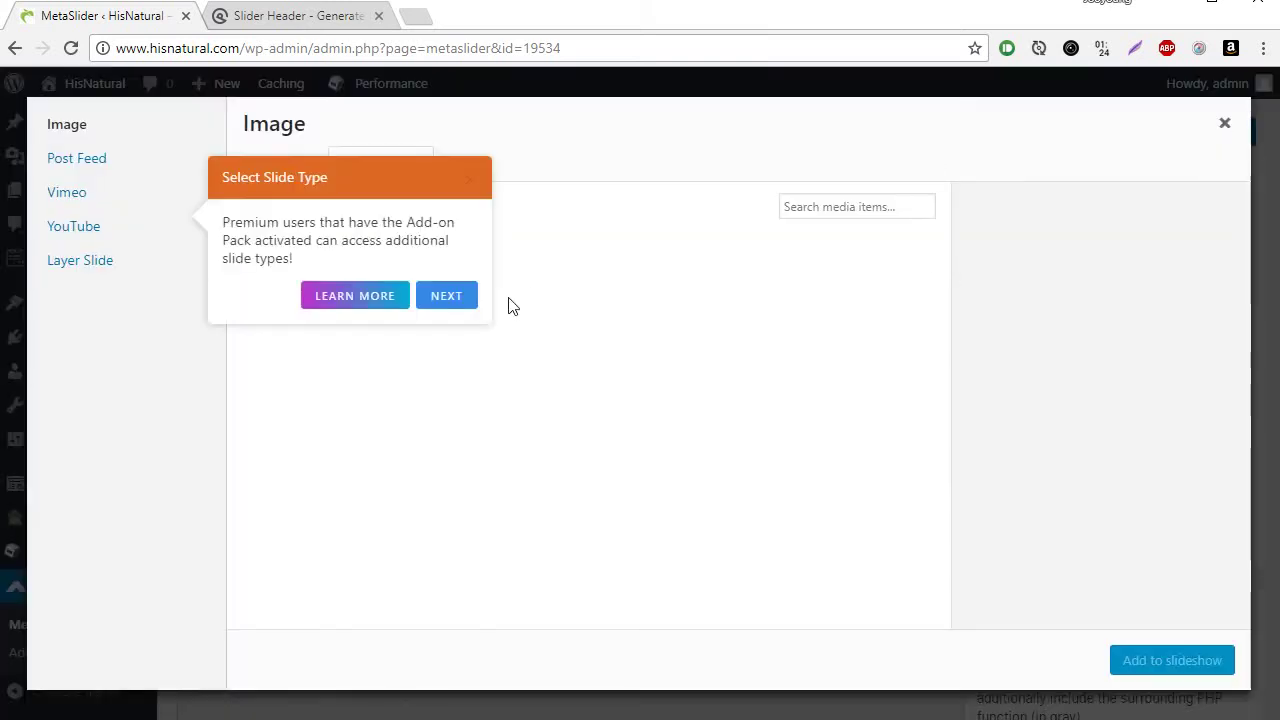
pyautogui.click(446, 298)
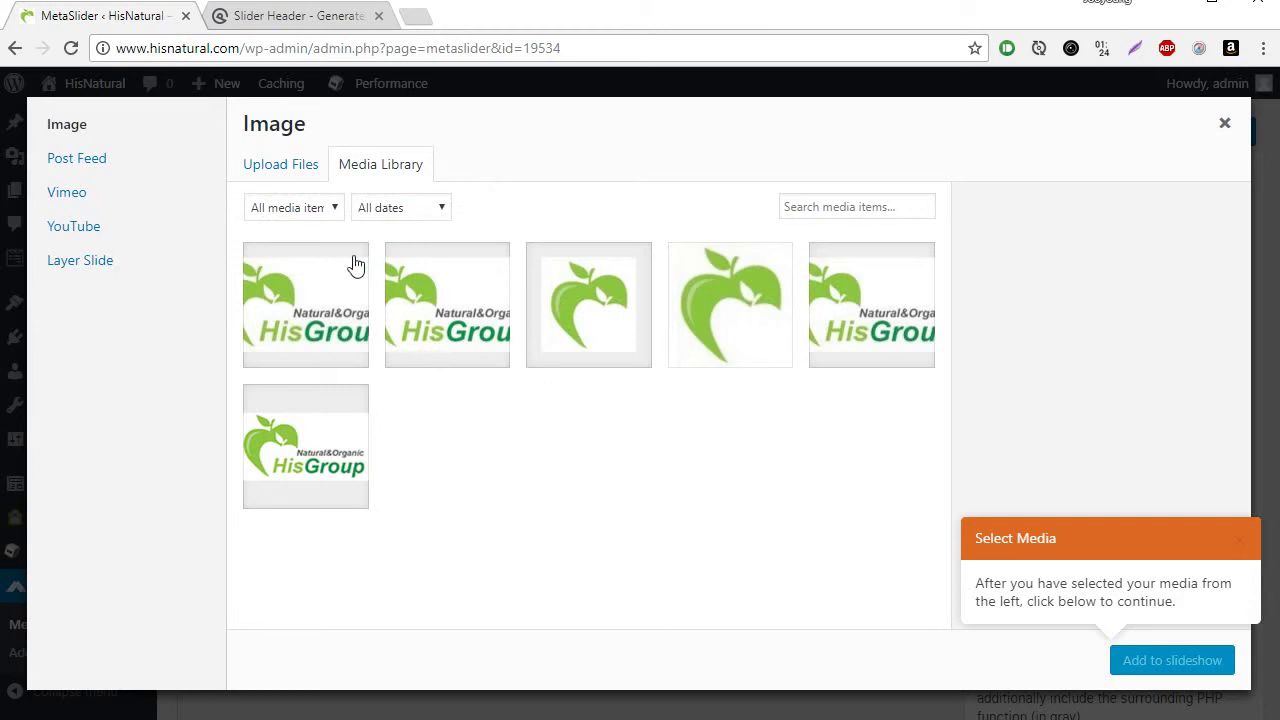
pyautogui.click(903, 354)
pyautogui.click(708, 277)
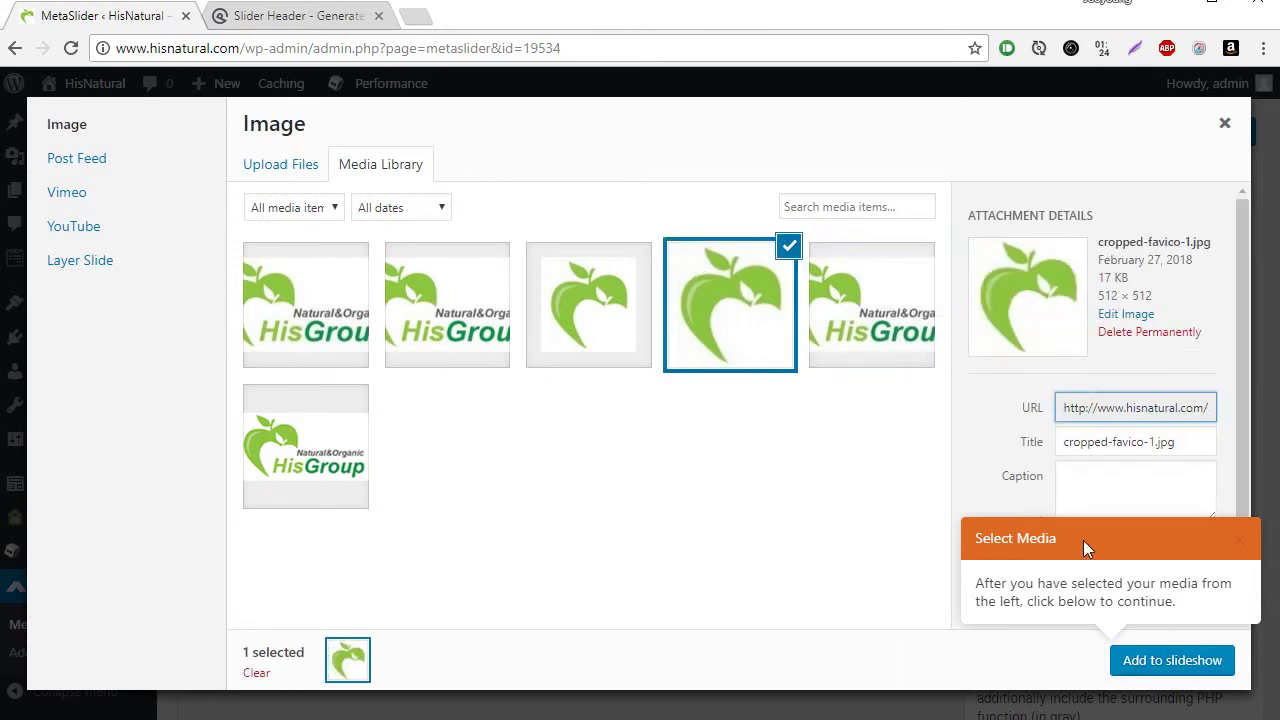
pyautogui.click(1172, 660)
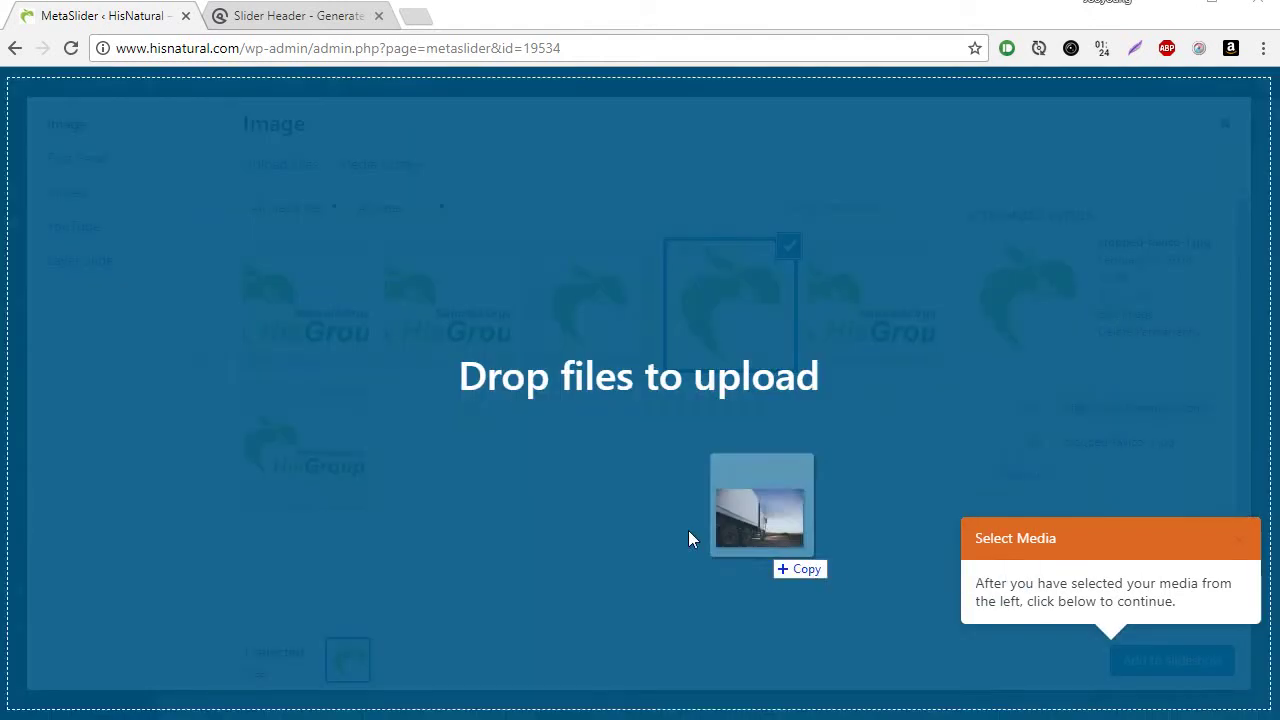
# - Upload the three truck images and add only them to the slideshow, with the apple icon image deselected
pyautogui.moveTo(689, 534); pyautogui.dragTo(700, 351)
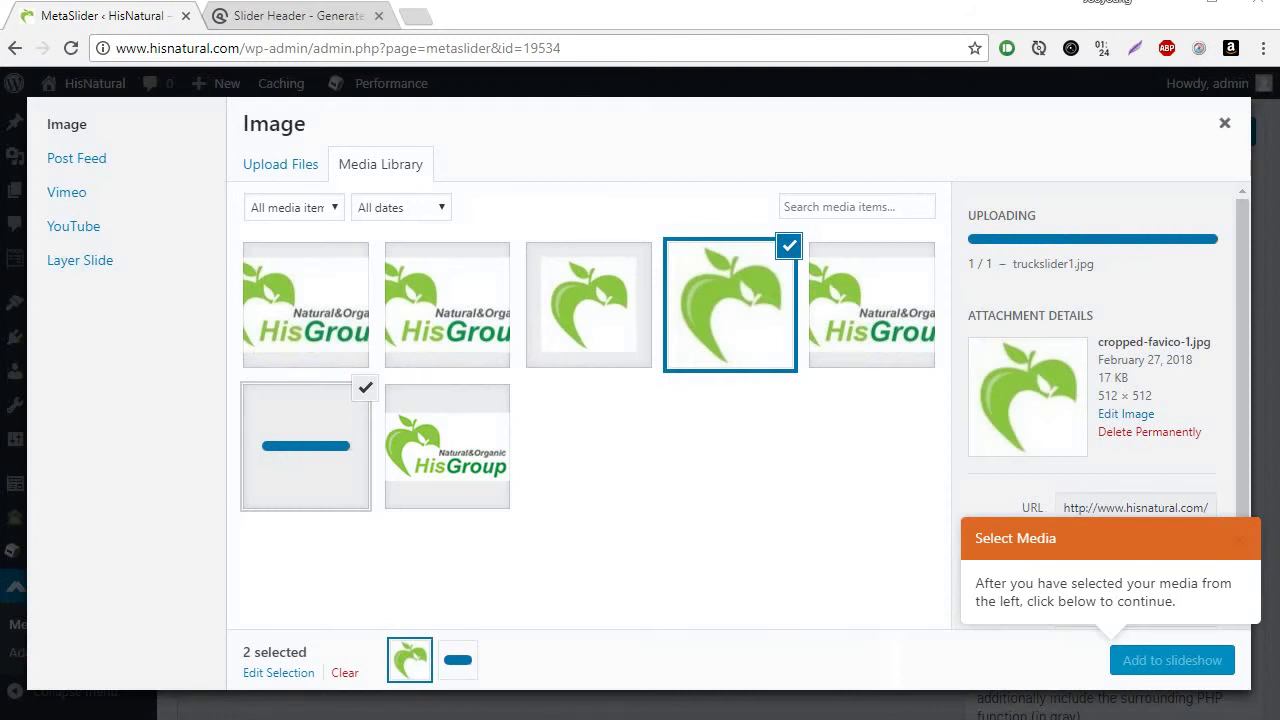
pyautogui.moveTo(915, 503); pyautogui.dragTo(640, 480)
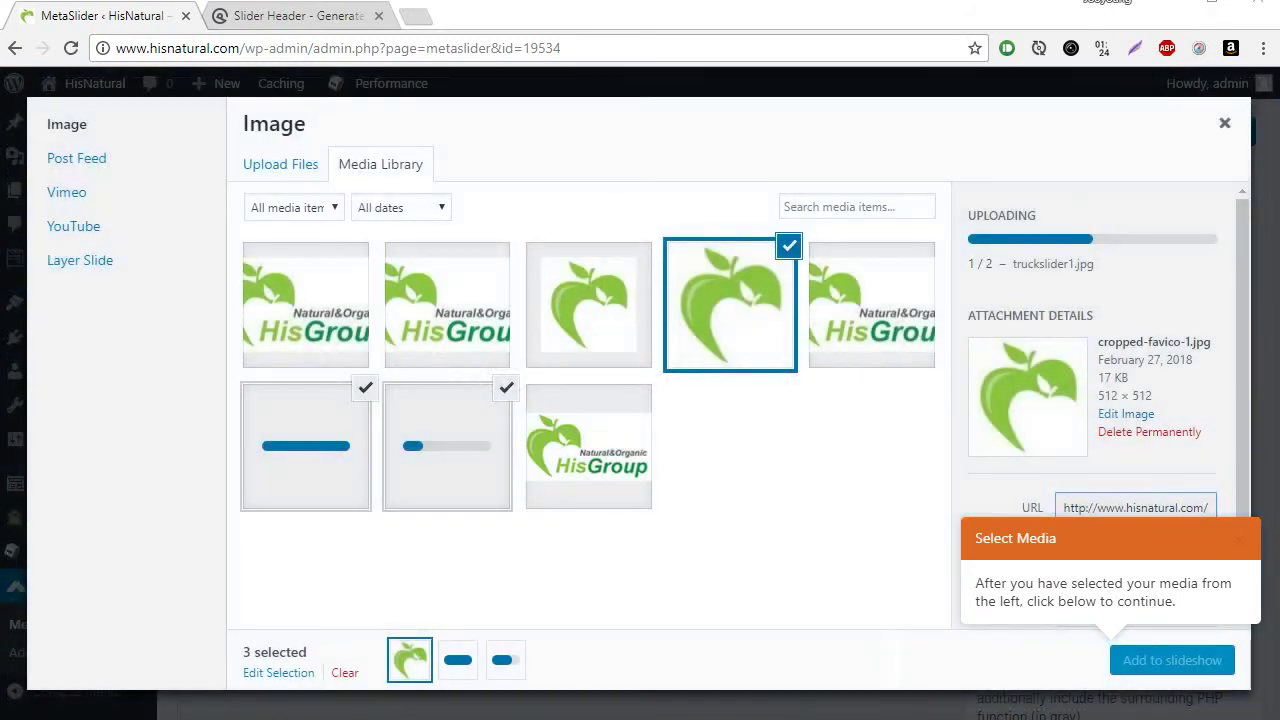
pyautogui.moveTo(915, 503); pyautogui.dragTo(751, 449)
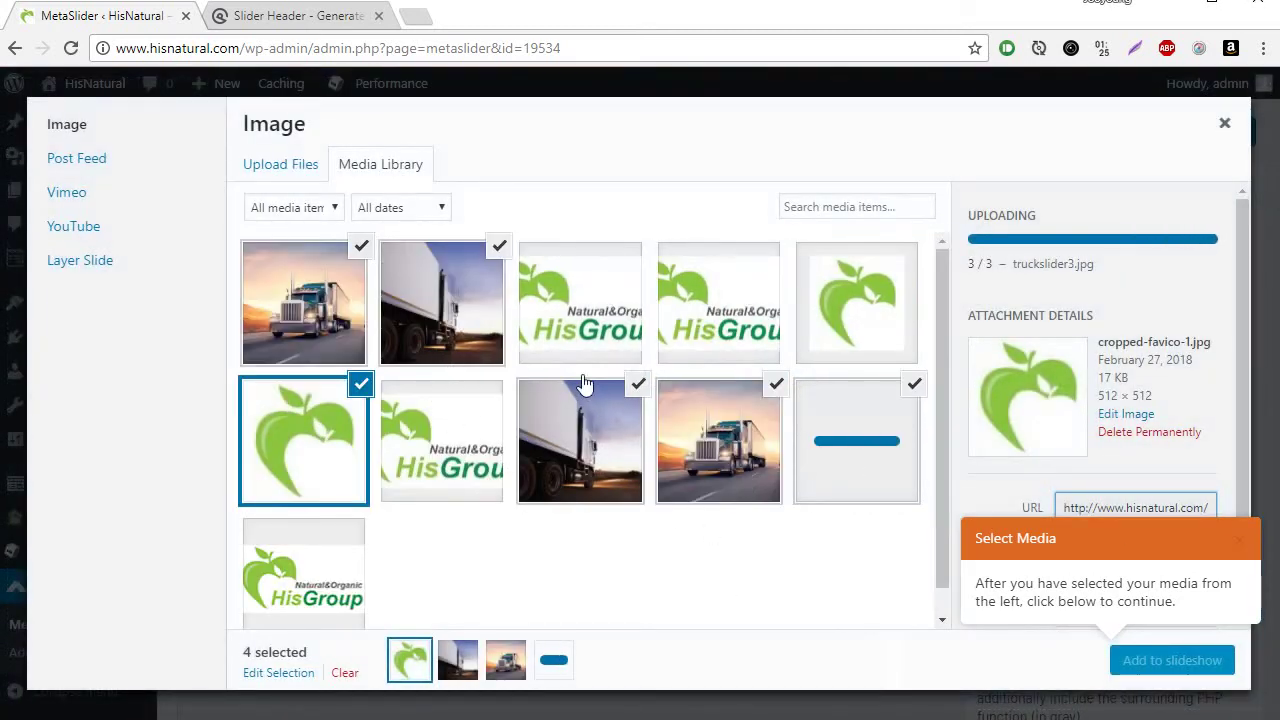
pyautogui.click(505, 392)
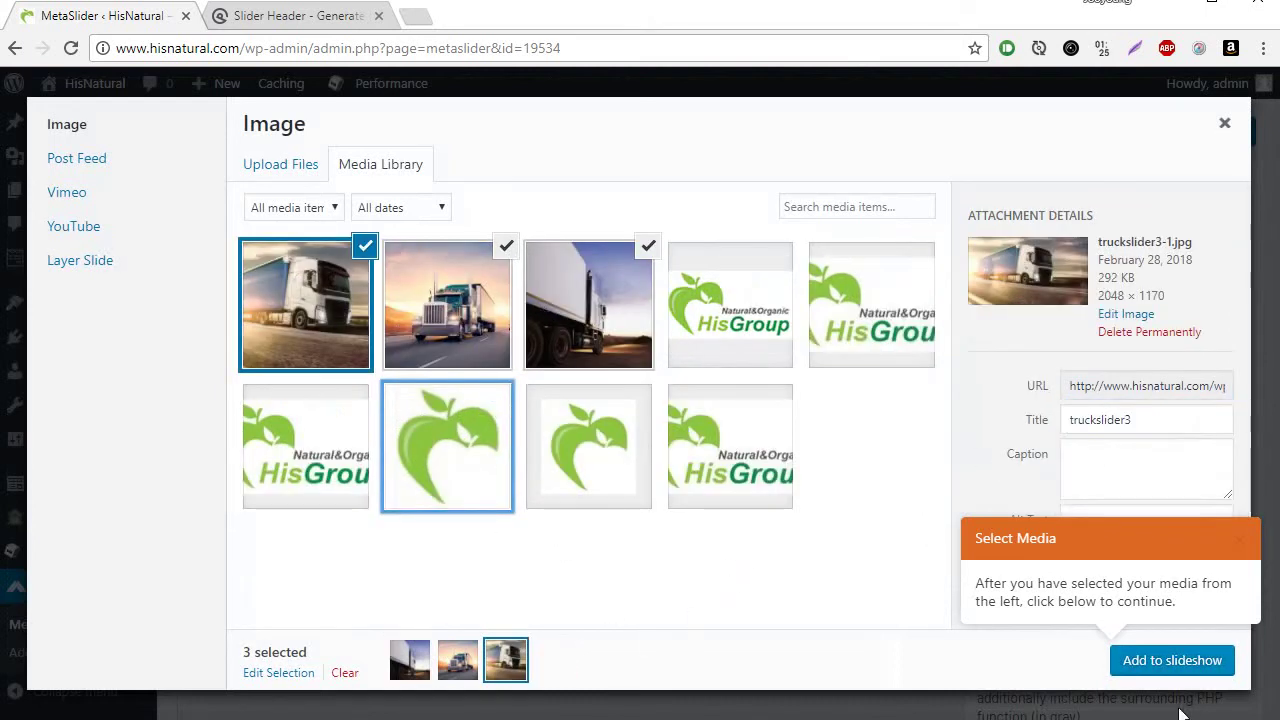
pyautogui.click(1166, 662)
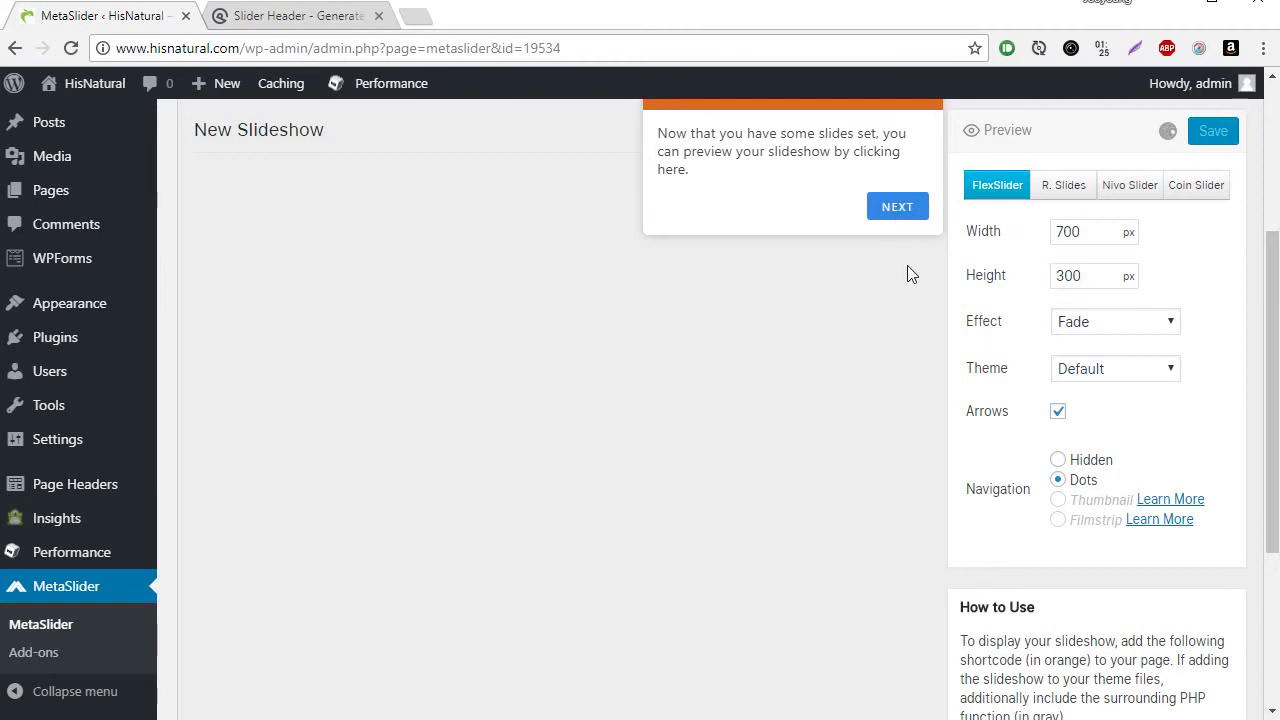
# - Go through the remaining hints of the MetaSlider guided tour and finish it
pyautogui.click(906, 212)
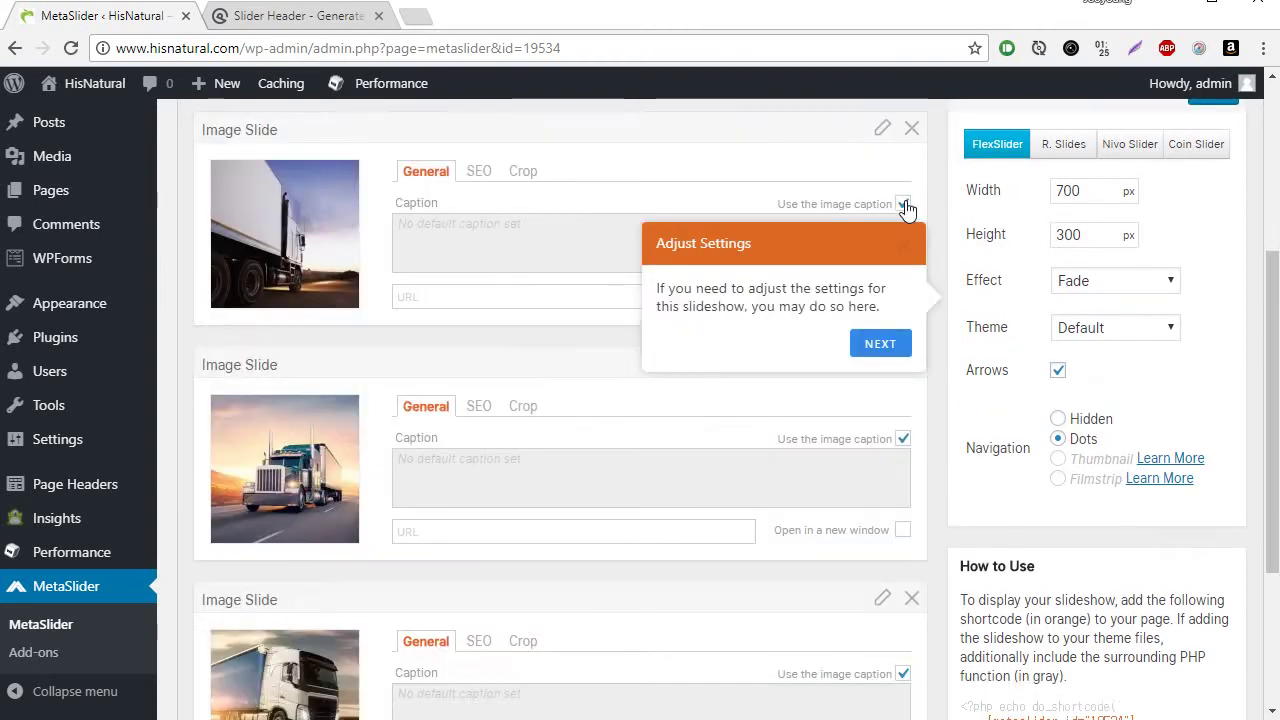
pyautogui.click(886, 350)
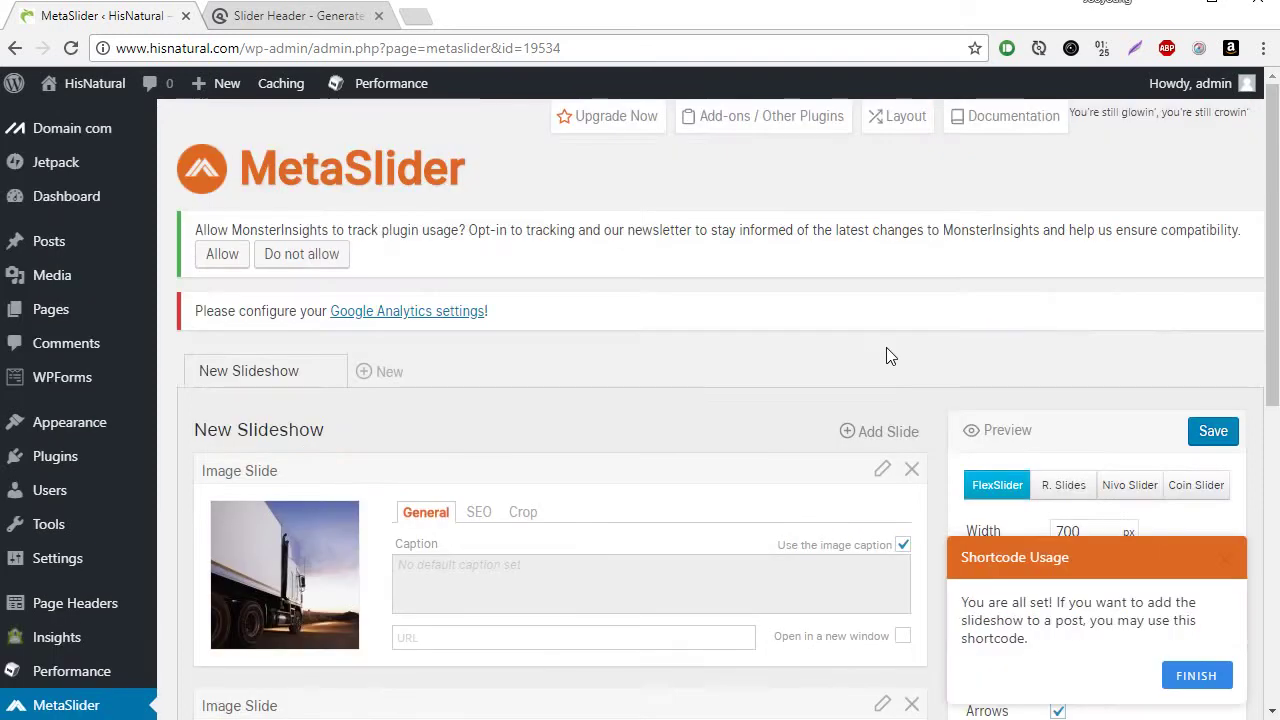
pyautogui.click(1195, 677)
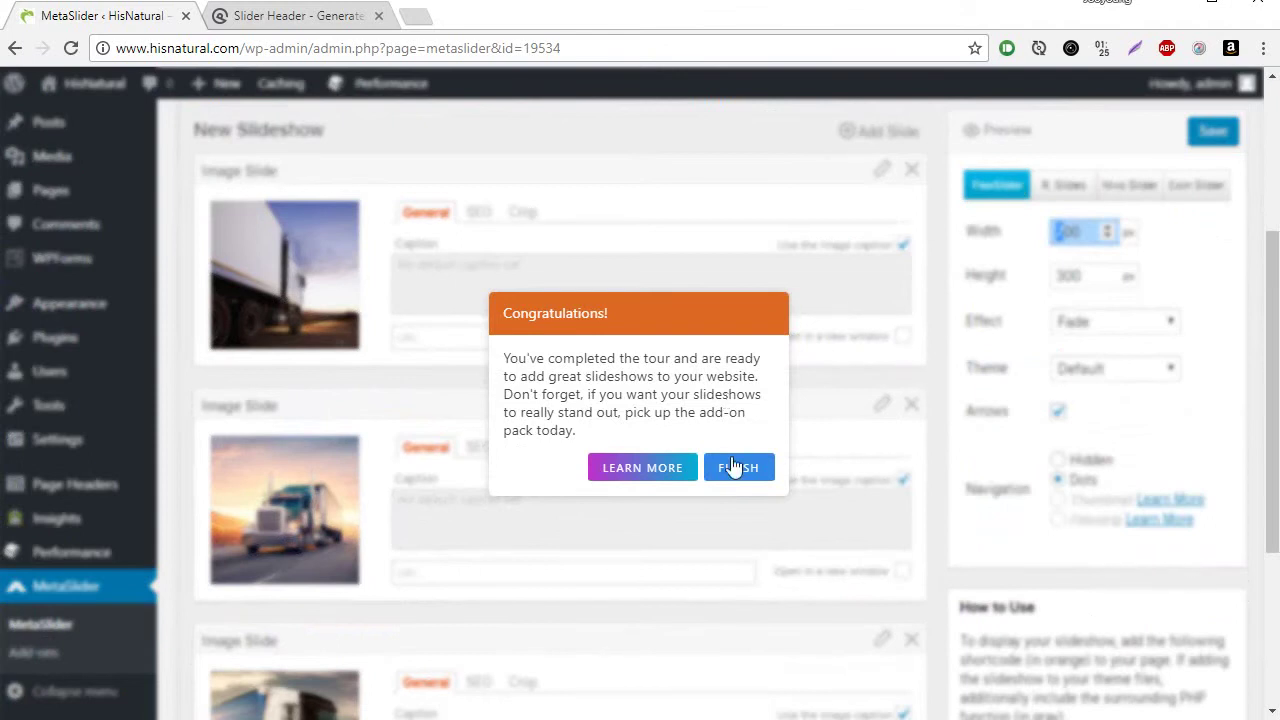
pyautogui.click(731, 467)
# - Set the slideshow's width to 1300 px and its height to 500 px
pyautogui.click(1065, 232)
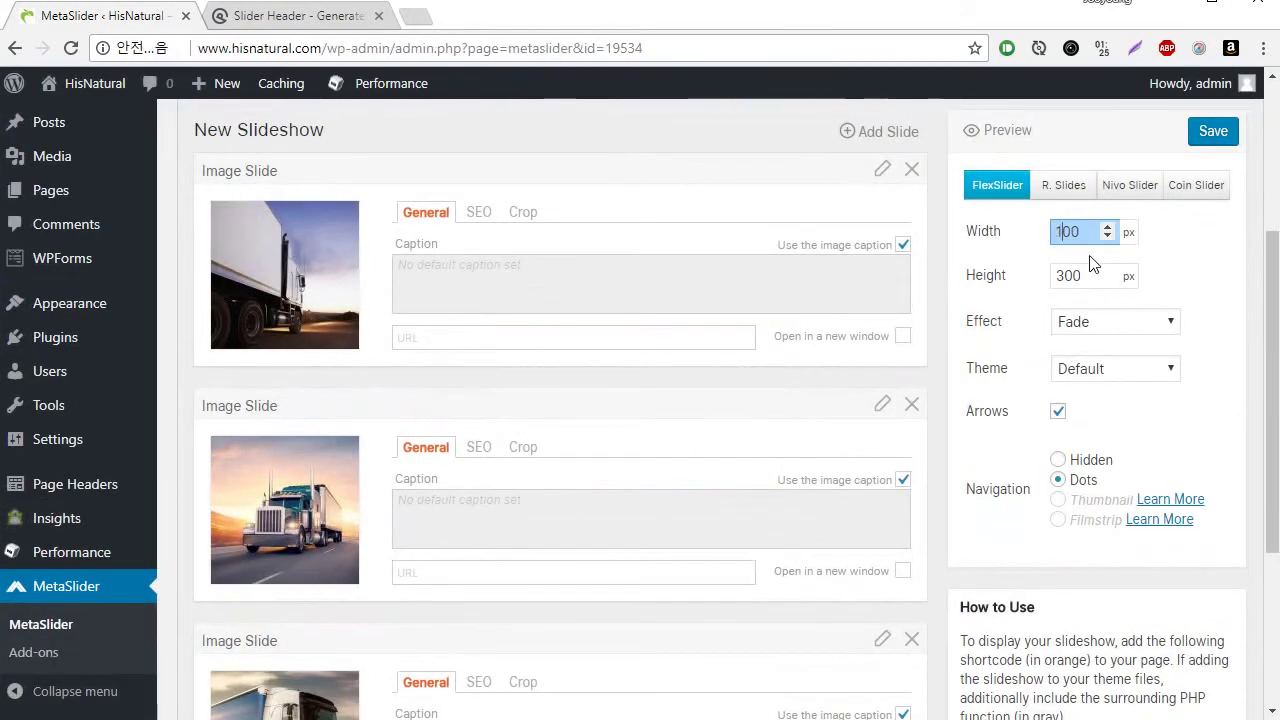
pyautogui.write('1300')
pyautogui.doubleClick(1066, 277)
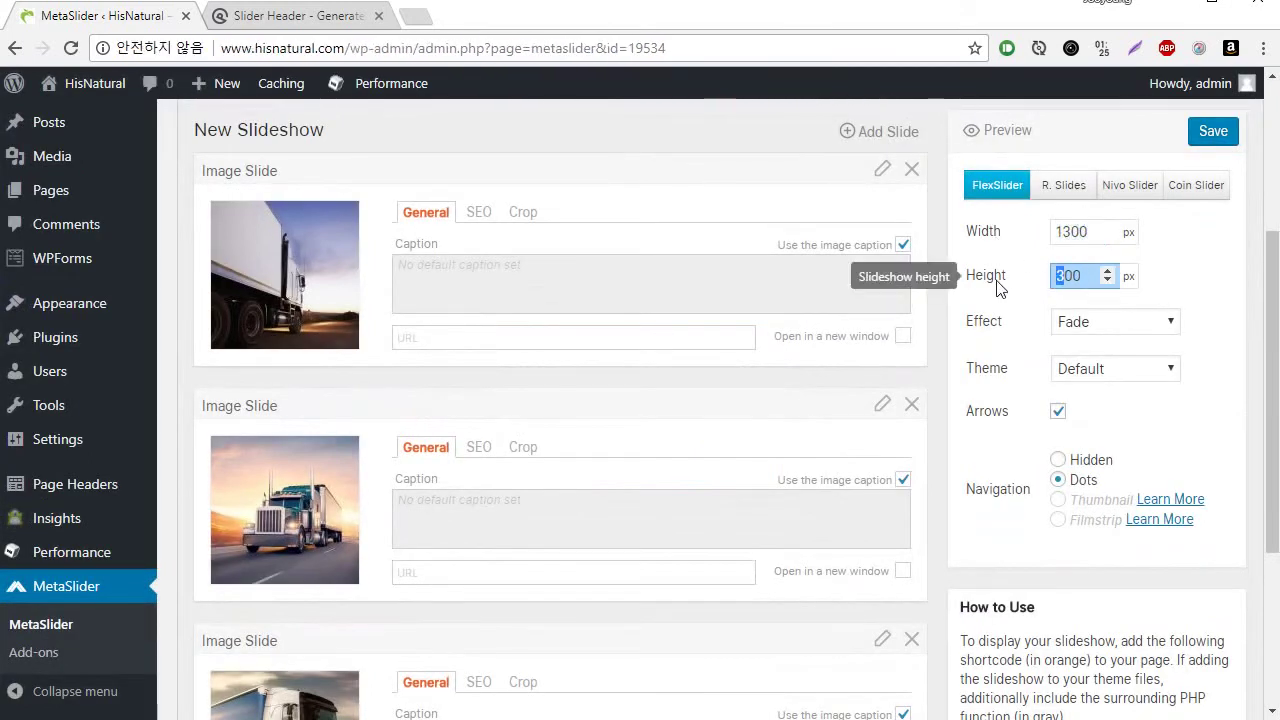
pyautogui.write('500')
pyautogui.click(948, 410)
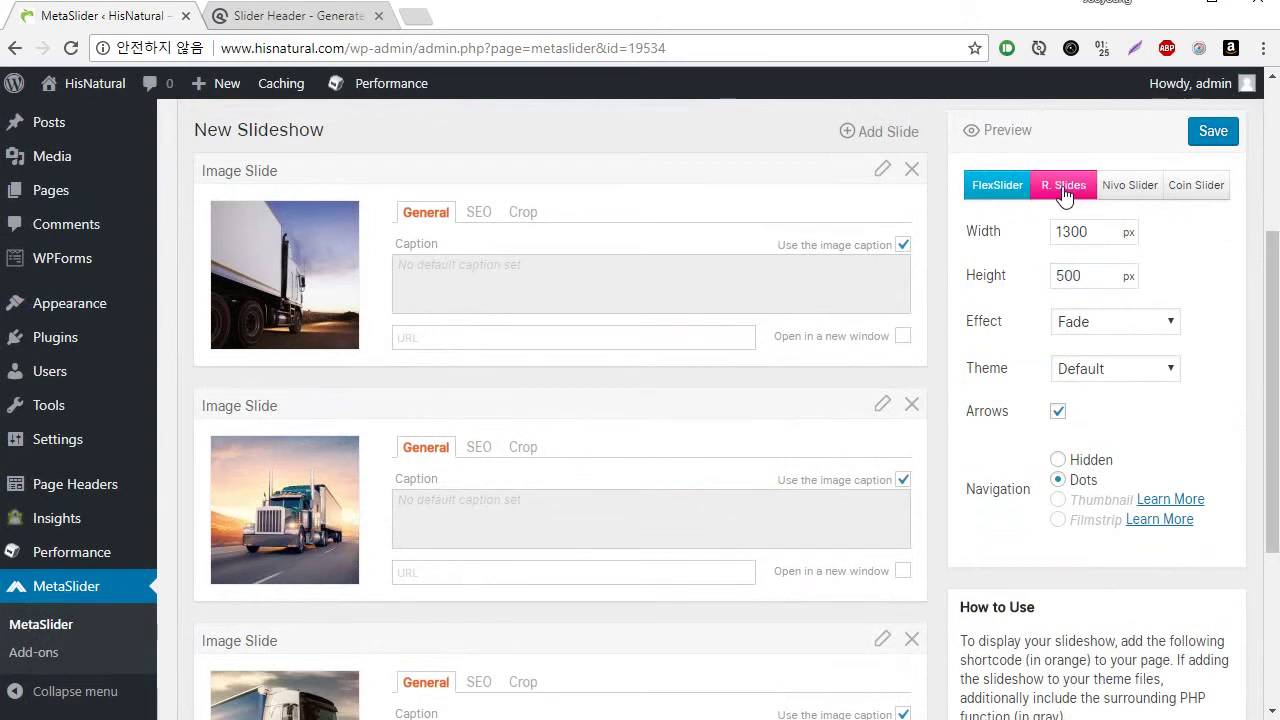
pyautogui.scroll(-3, 1008, 400)
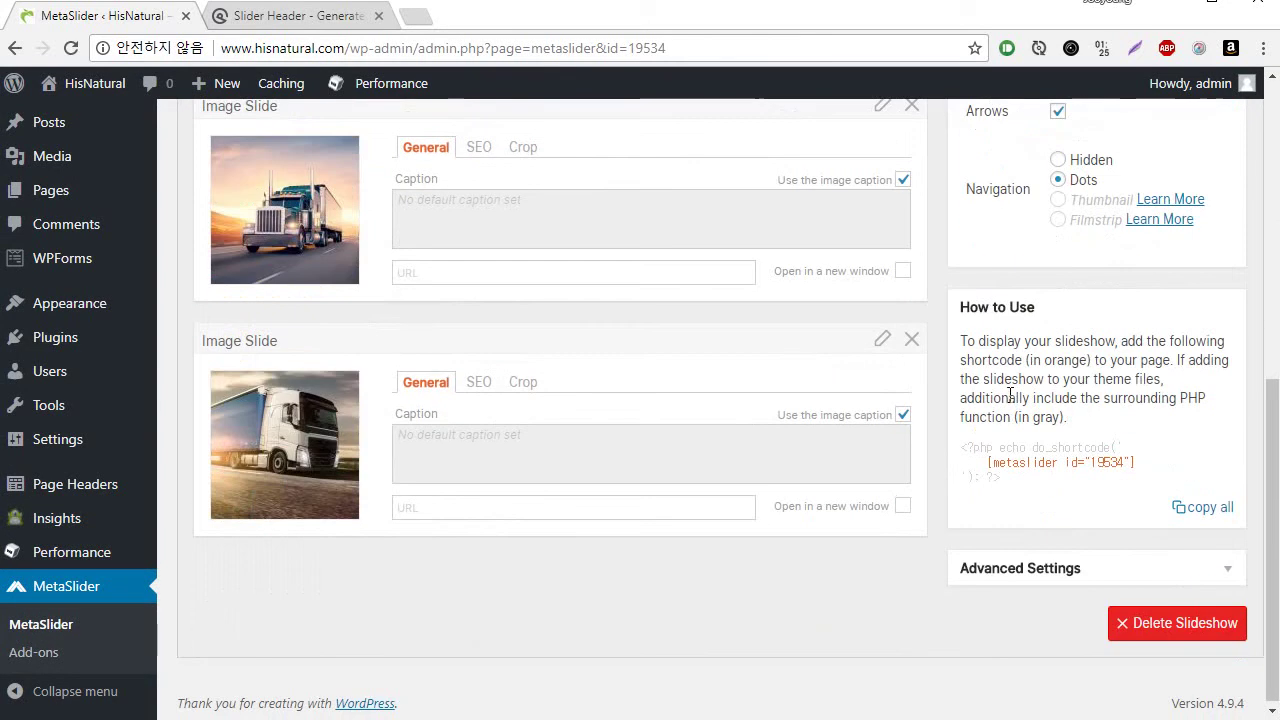
# - Copy the slideshow's shortcode [metaslider id="19534"] from the usage instructions and save the slideshow
pyautogui.moveTo(1152, 465); pyautogui.dragTo(987, 463)
pyautogui.rightClick(1007, 470)
pyautogui.click(1043, 484)
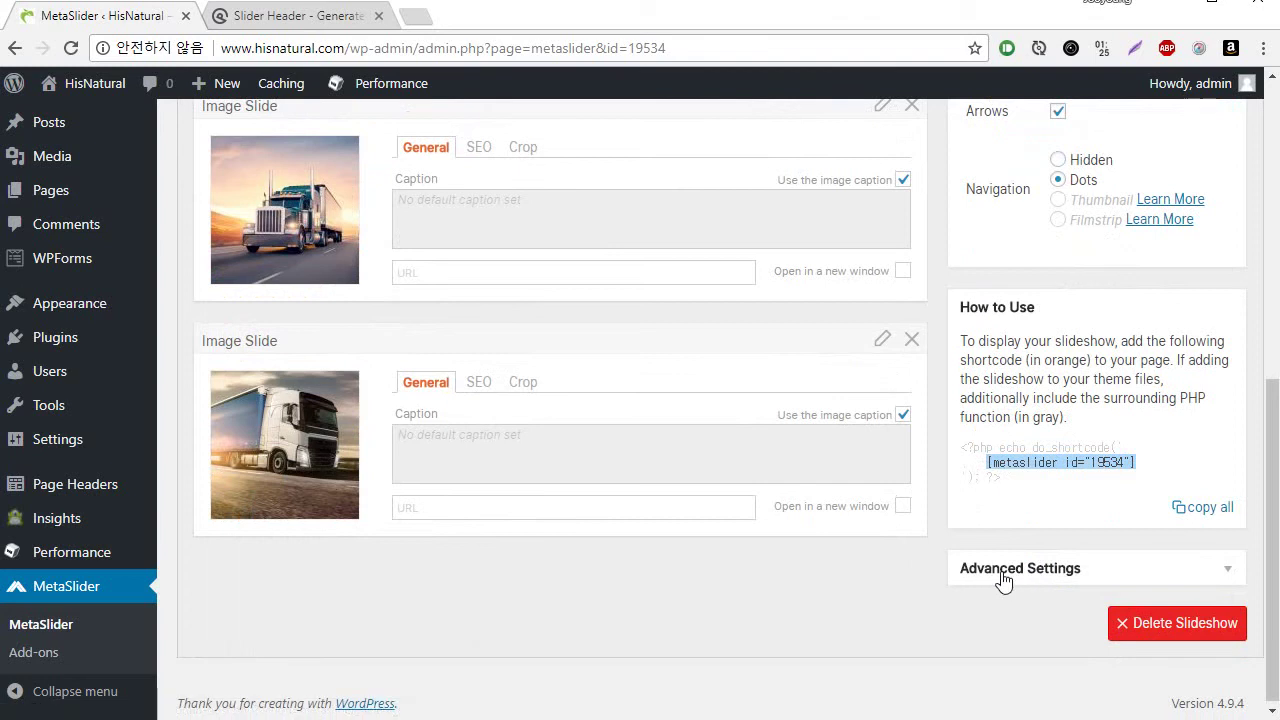
pyautogui.scroll(6, 1007, 570)
pyautogui.click(1212, 433)
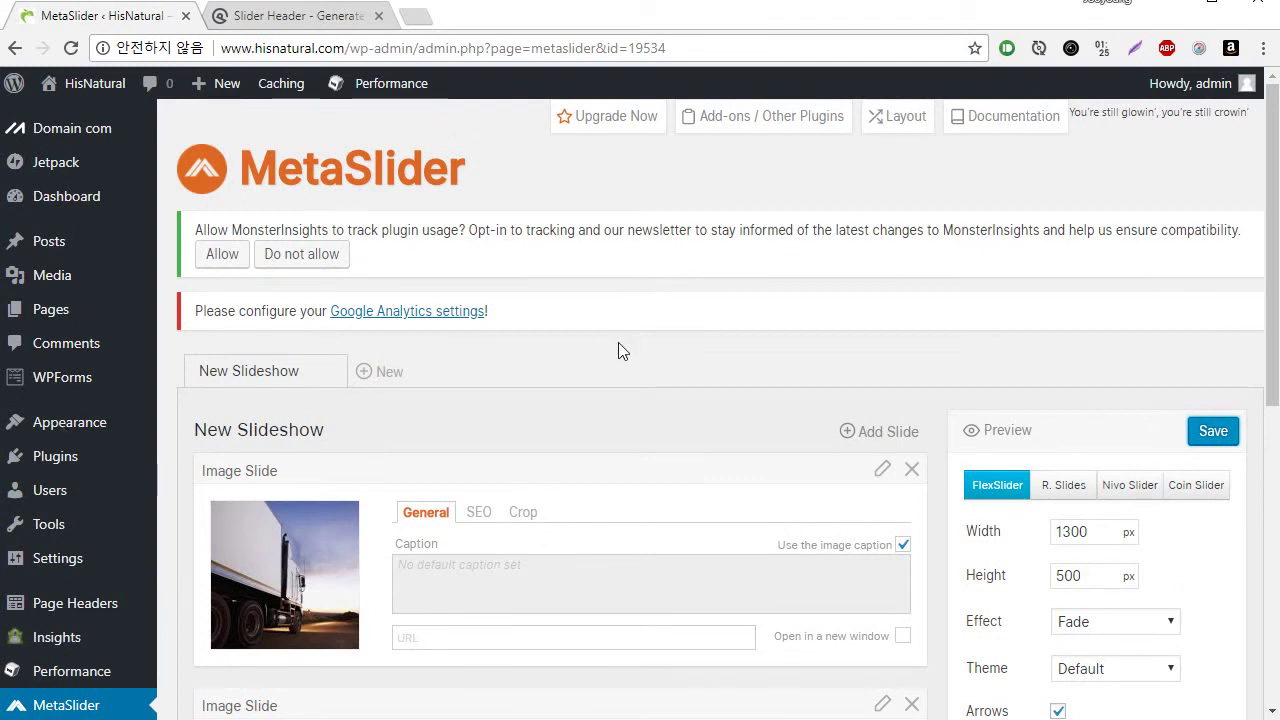
# - Paste the copied [metaslider id="19534"] shortcode into the After Header hook in GP Hooks and save the hooks
pyautogui.moveTo(60, 425)
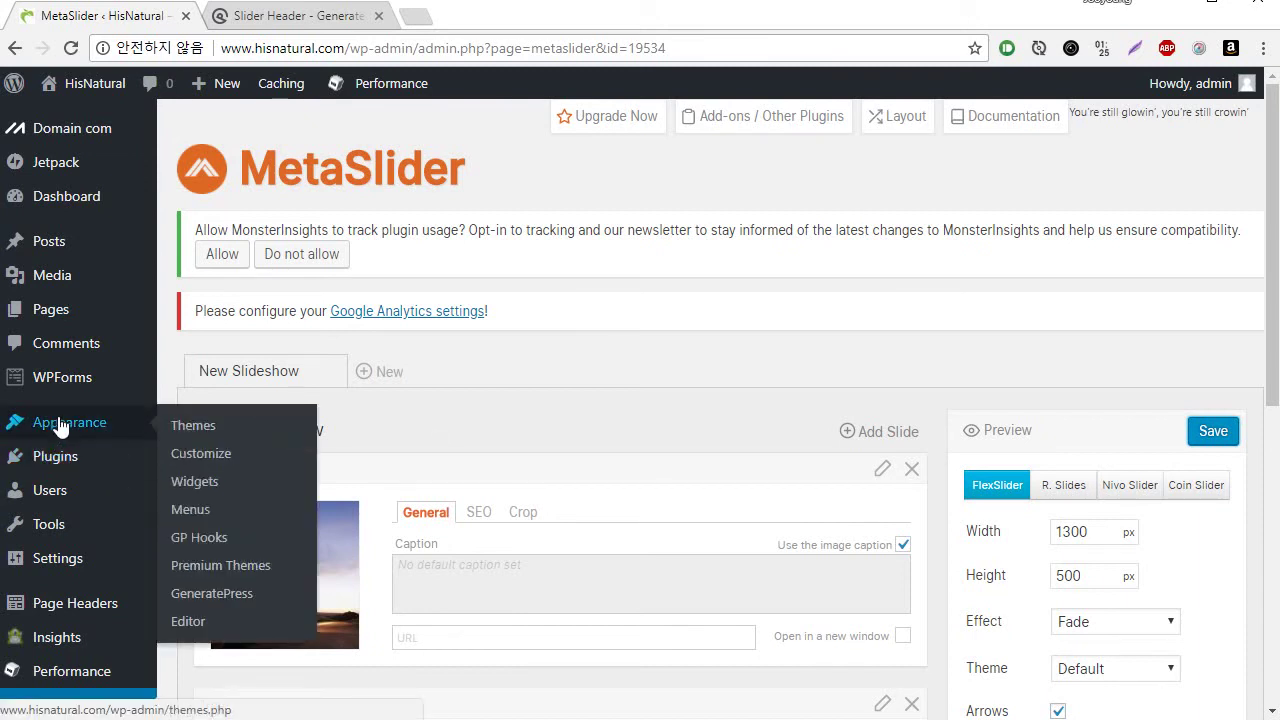
pyautogui.click(260, 536)
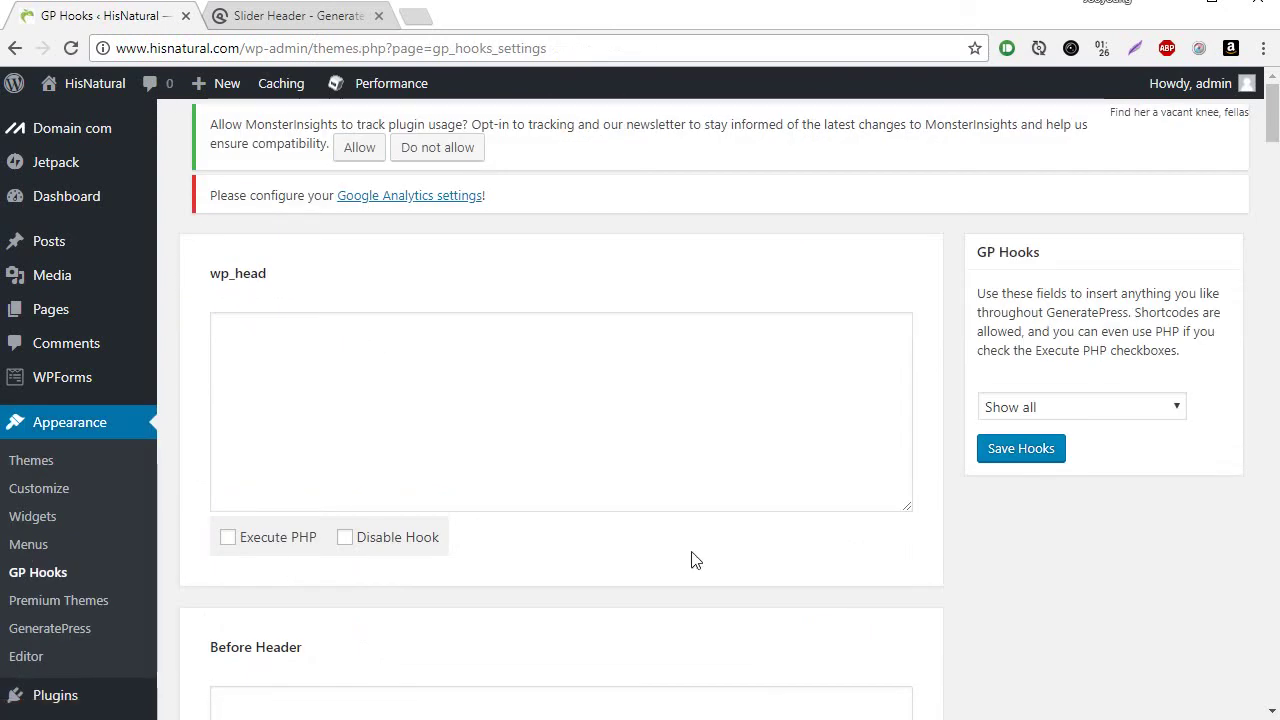
pyautogui.scroll(-5, 696, 560)
pyautogui.scroll(-5, 428, 617)
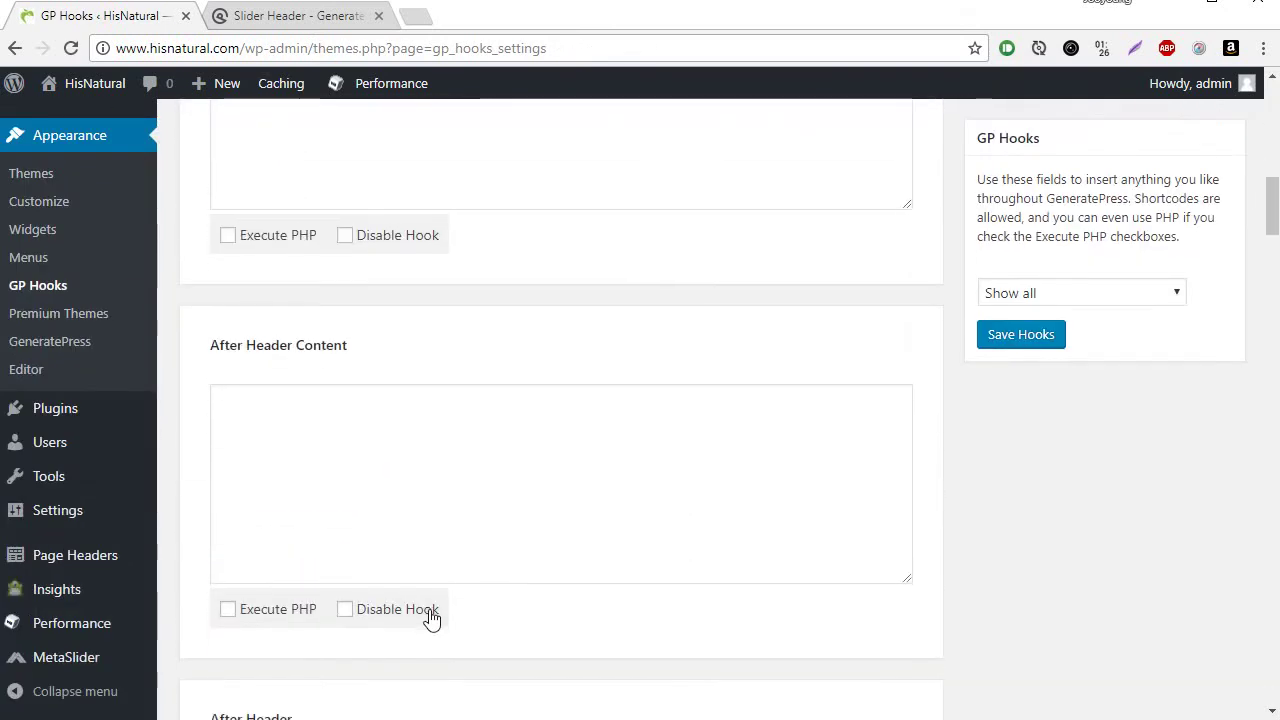
pyautogui.scroll(-5, 458, 553)
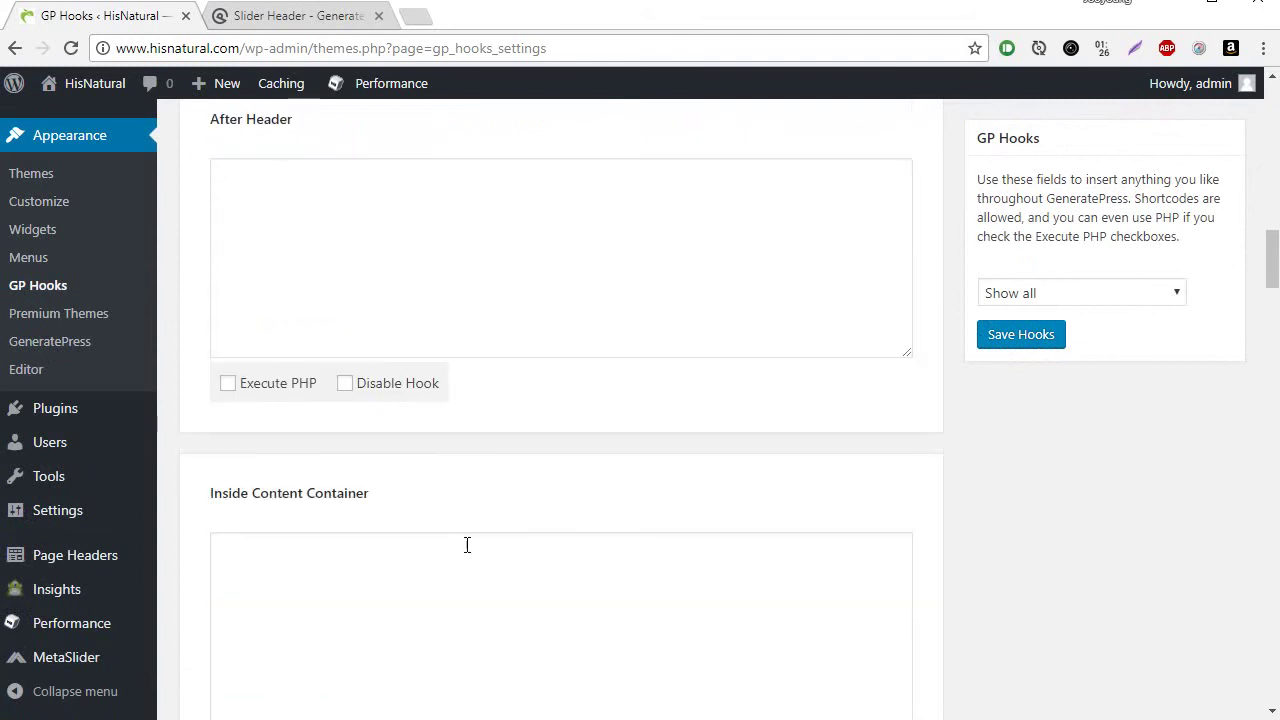
pyautogui.click(377, 297)
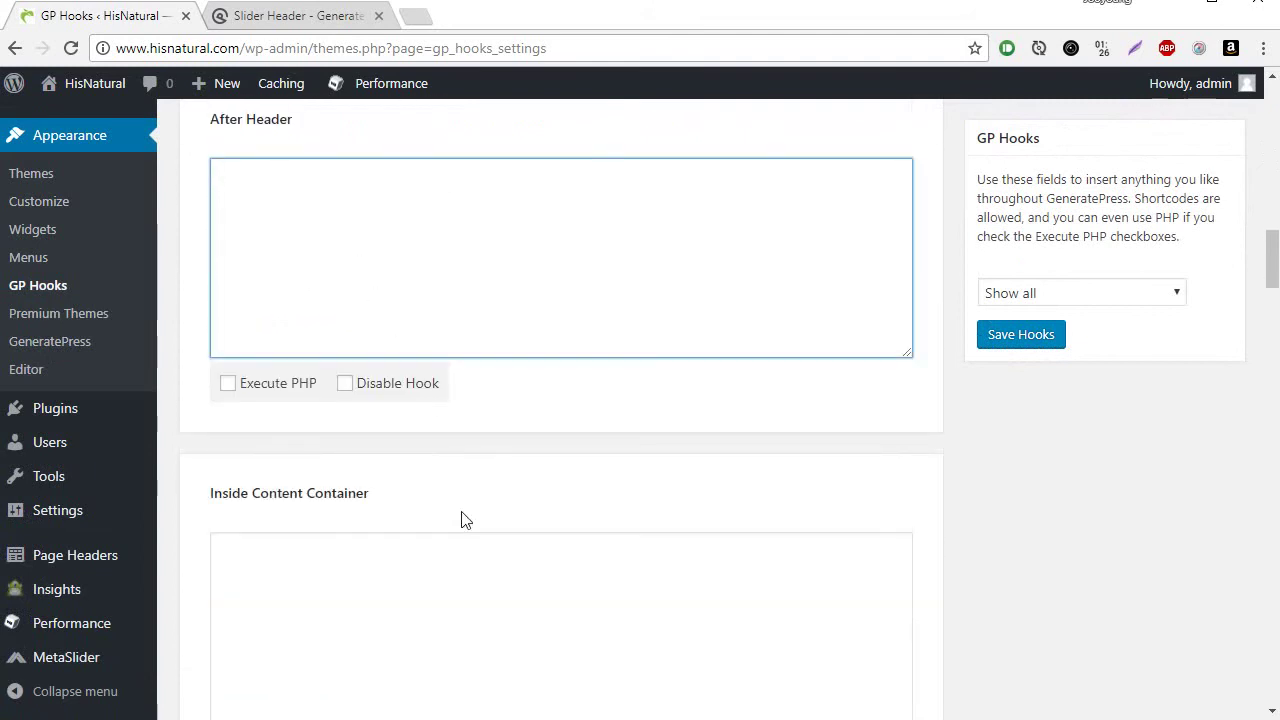
pyautogui.scroll(-4, 408, 433)
pyautogui.scroll(4, 429, 523)
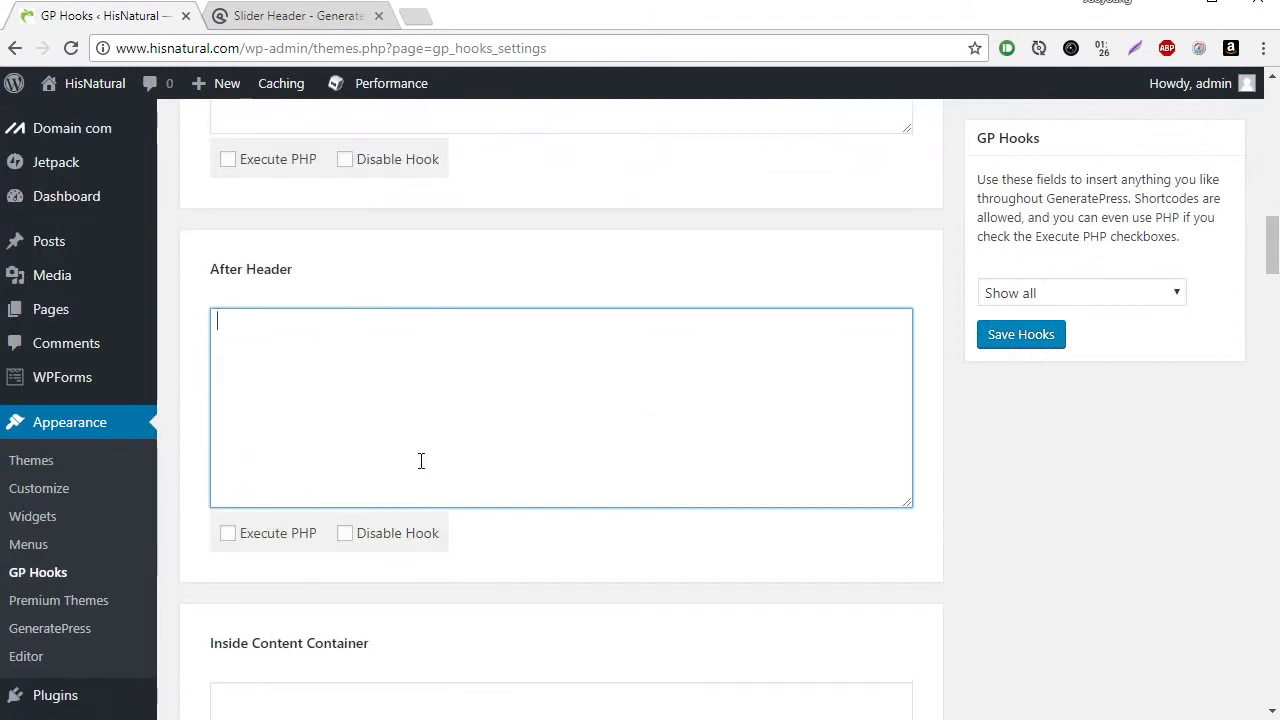
pyautogui.rightClick(331, 365)
pyautogui.click(420, 479)
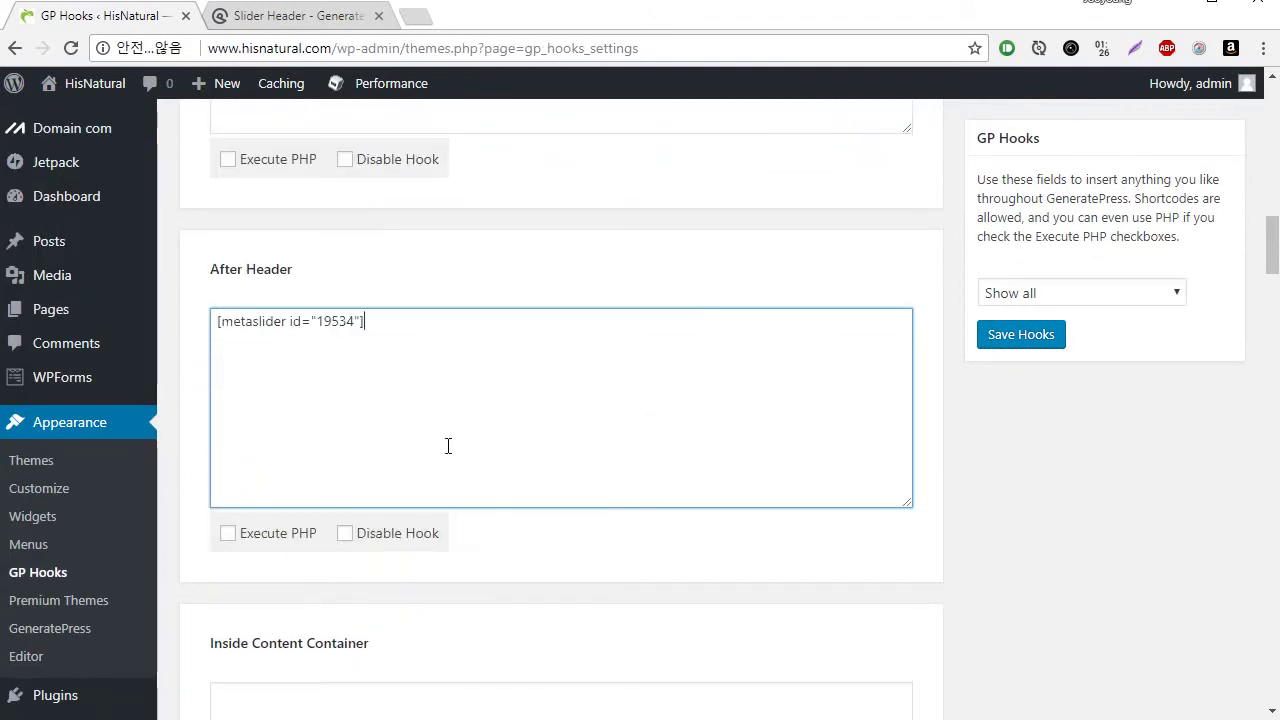
pyautogui.click(1040, 334)
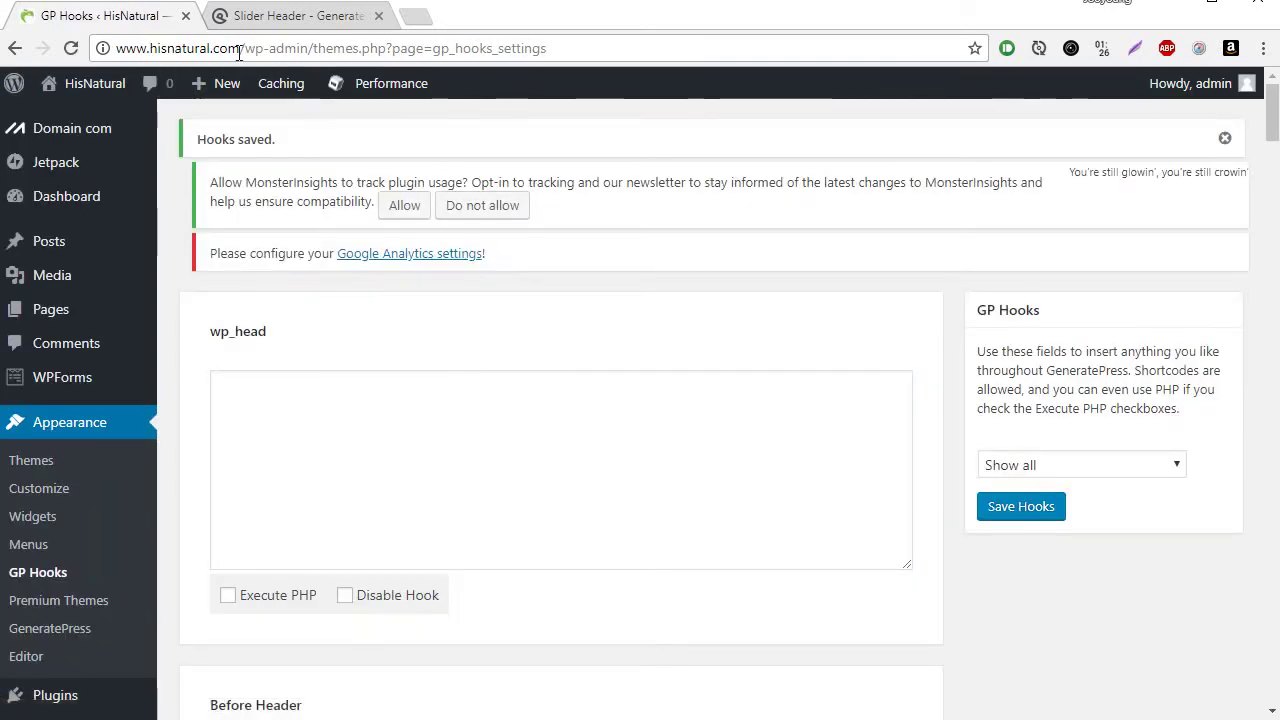
pyautogui.moveTo(240, 48); pyautogui.dragTo(12, 44)
pyautogui.rightClick(155, 48)
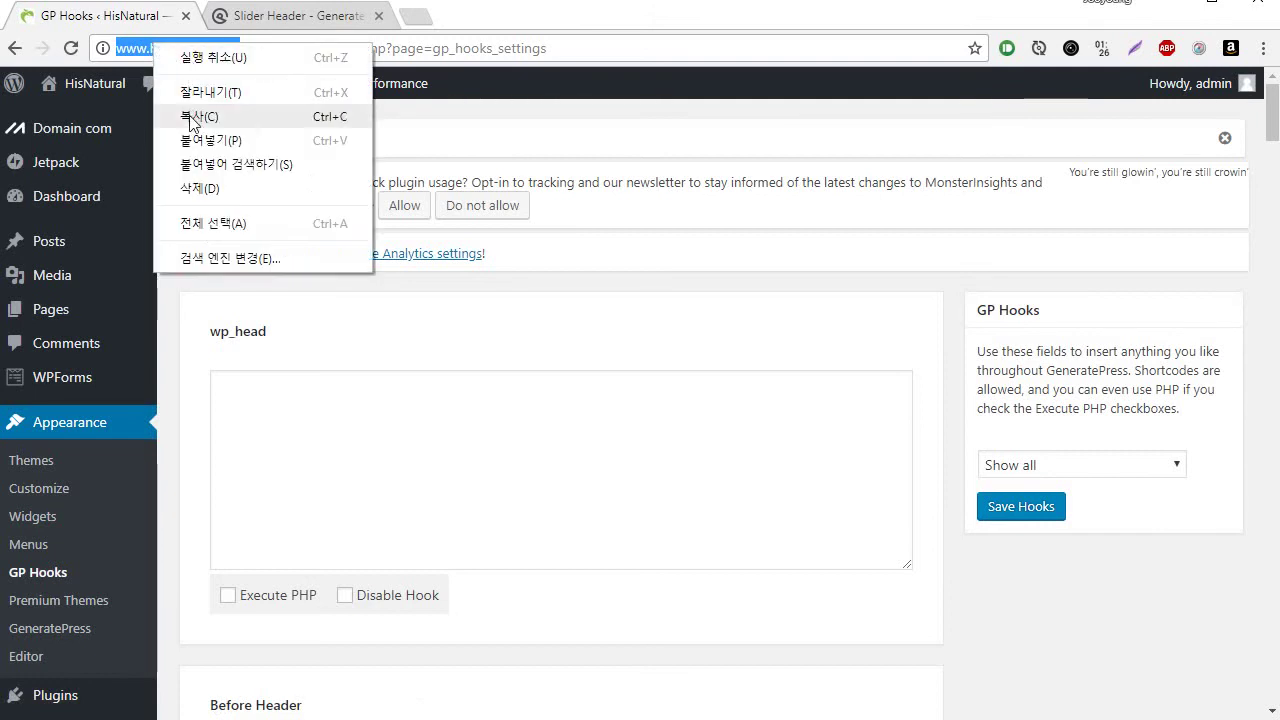
pyautogui.click(194, 116)
pyautogui.click(416, 17)
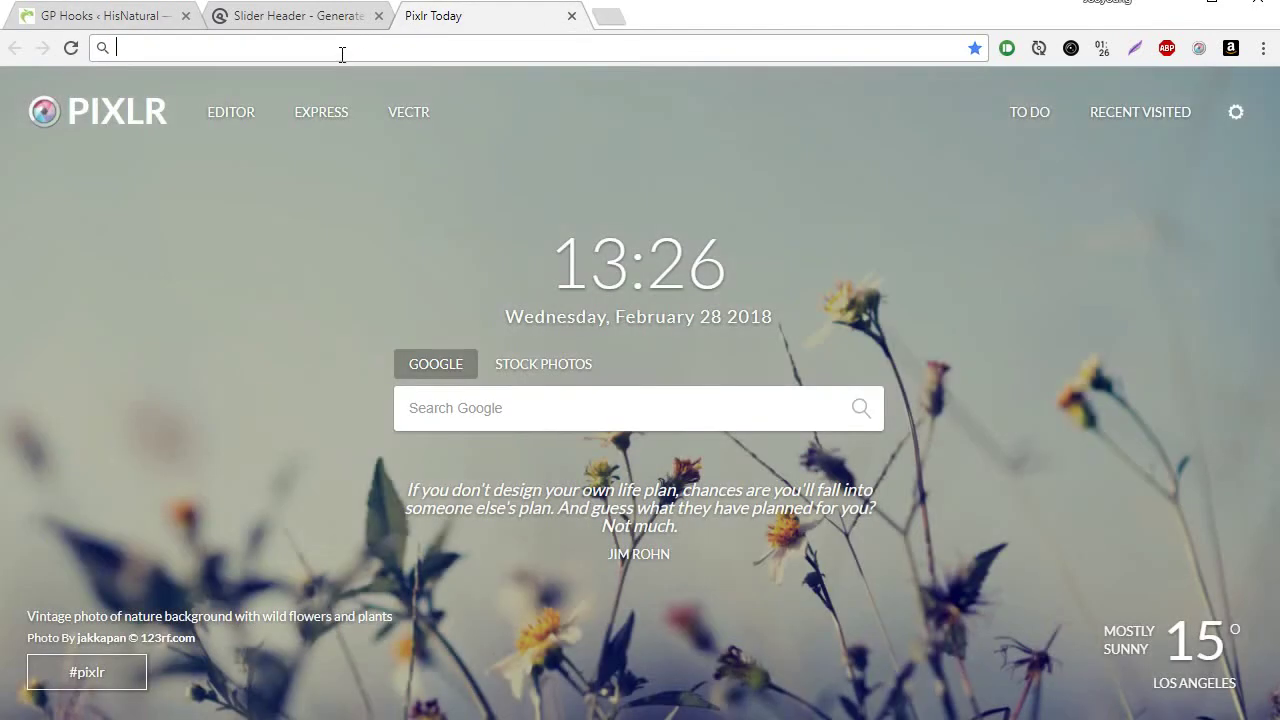
pyautogui.rightClick(340, 56)
pyautogui.click(430, 176)
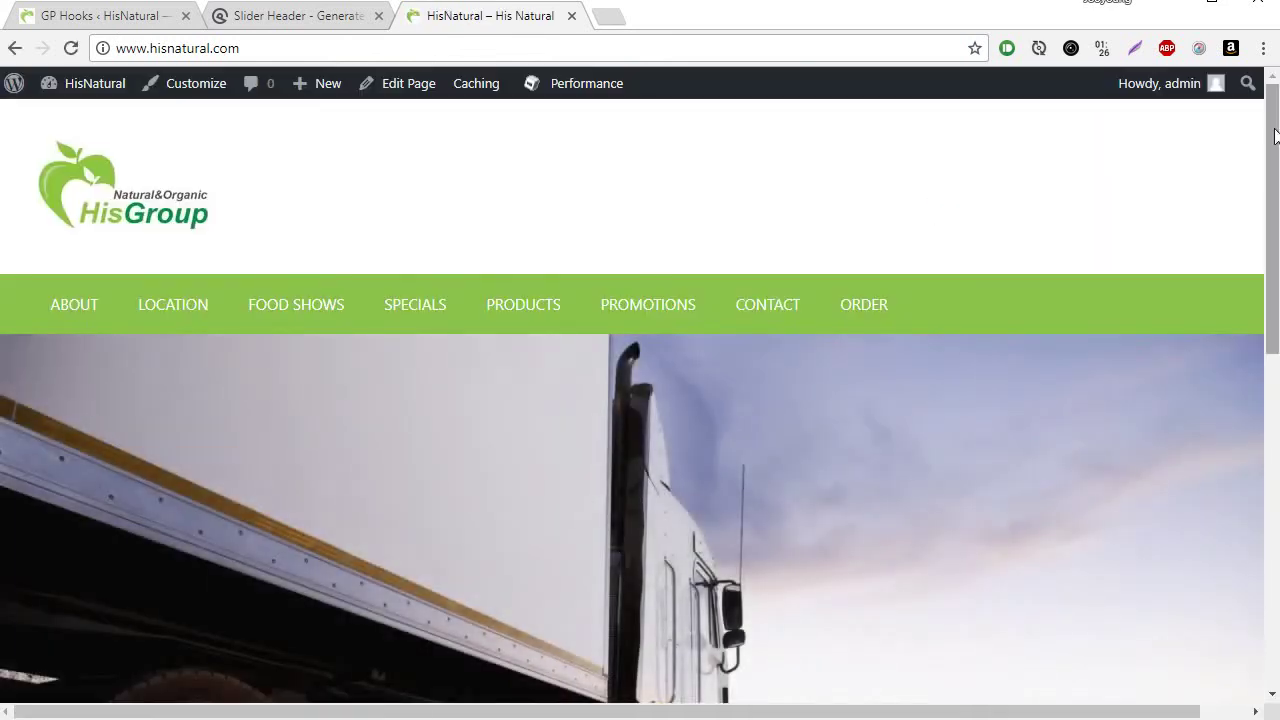
pyautogui.moveTo(1275, 135); pyautogui.dragTo(1234, 286)
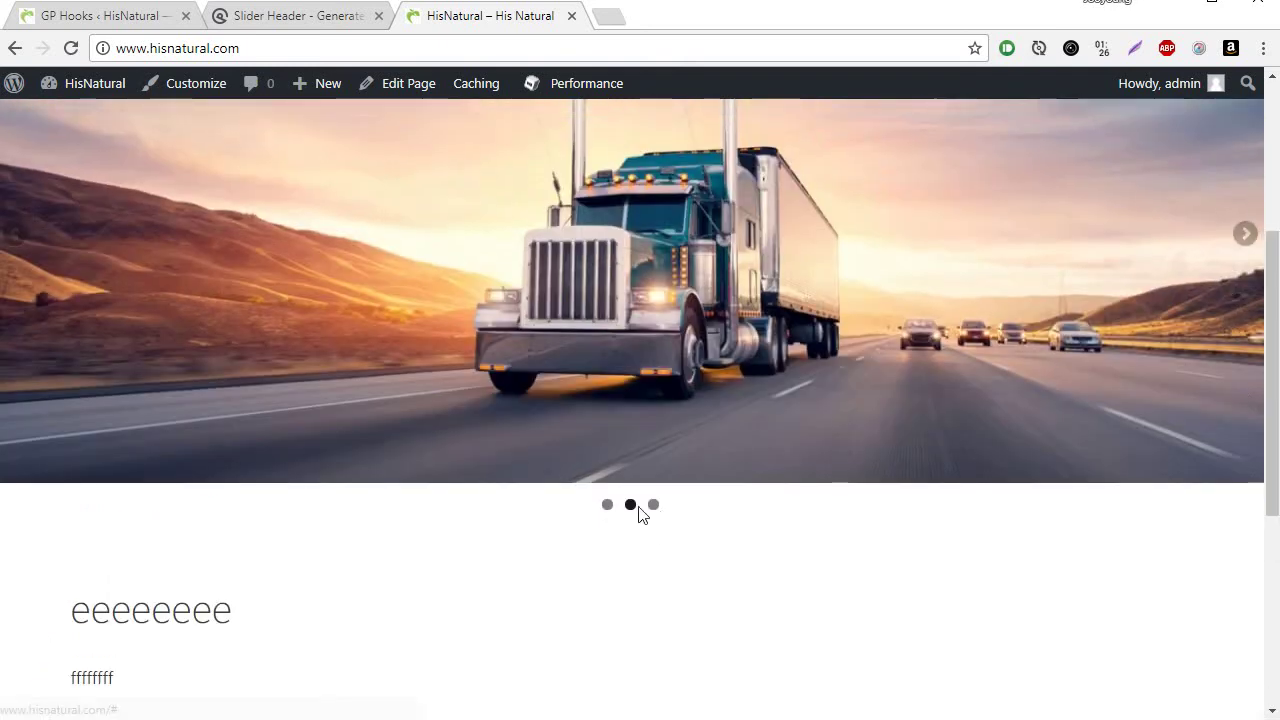
pyautogui.scroll(3, 786, 534)
# - Return to the MetaSlider slideshow settings, set Navigation to Hidden and save the slideshow
pyautogui.click(105, 18)
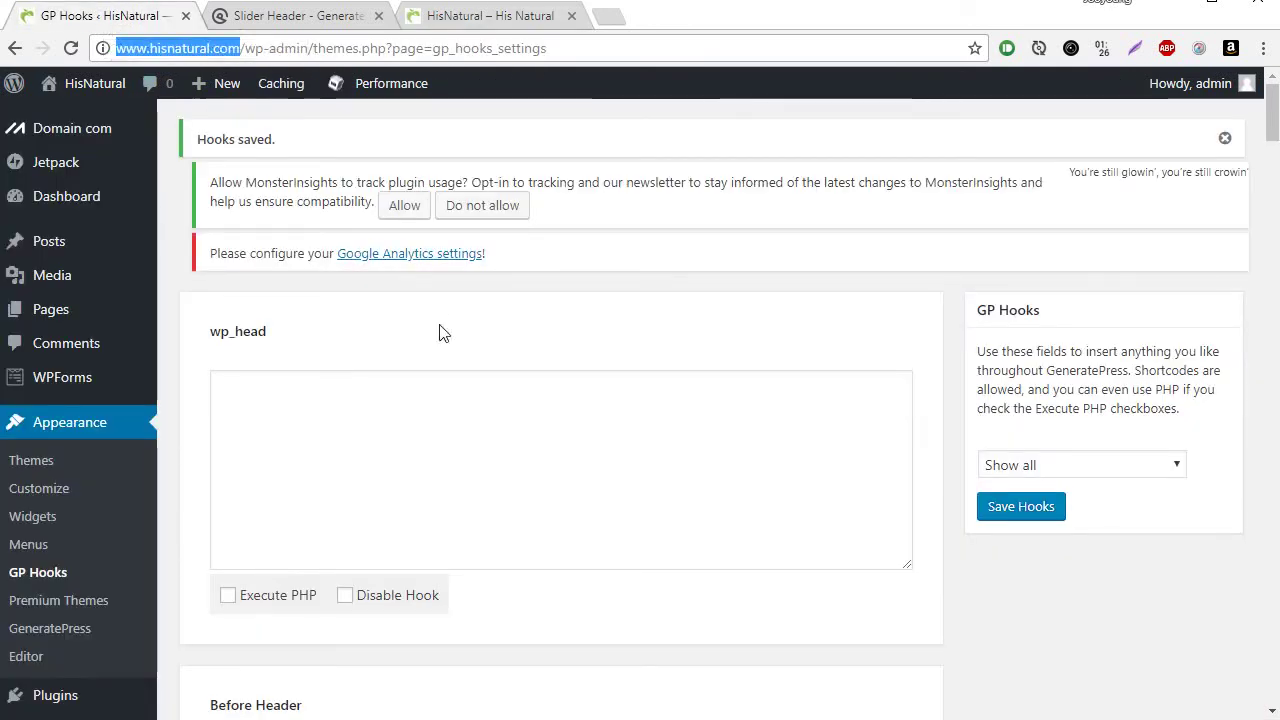
pyautogui.scroll(-7, 140, 390)
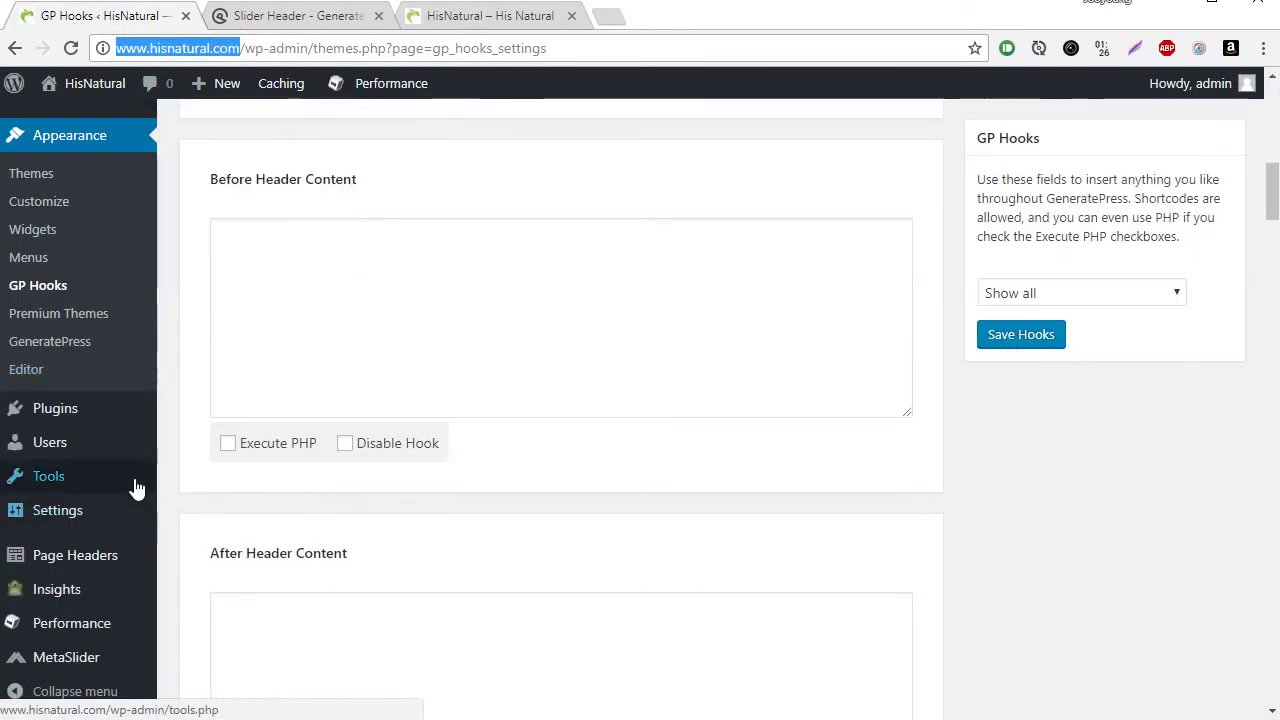
pyautogui.scroll(-7, 145, 600)
pyautogui.moveTo(51, 660)
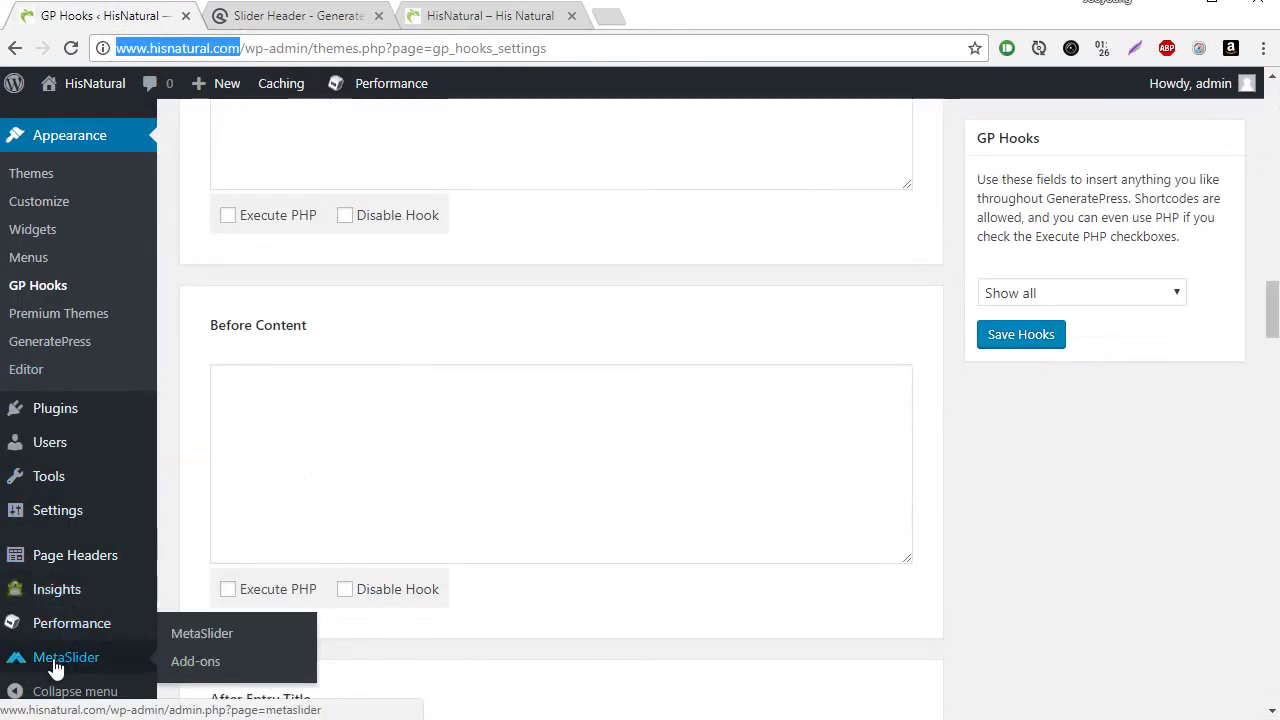
pyautogui.click(205, 635)
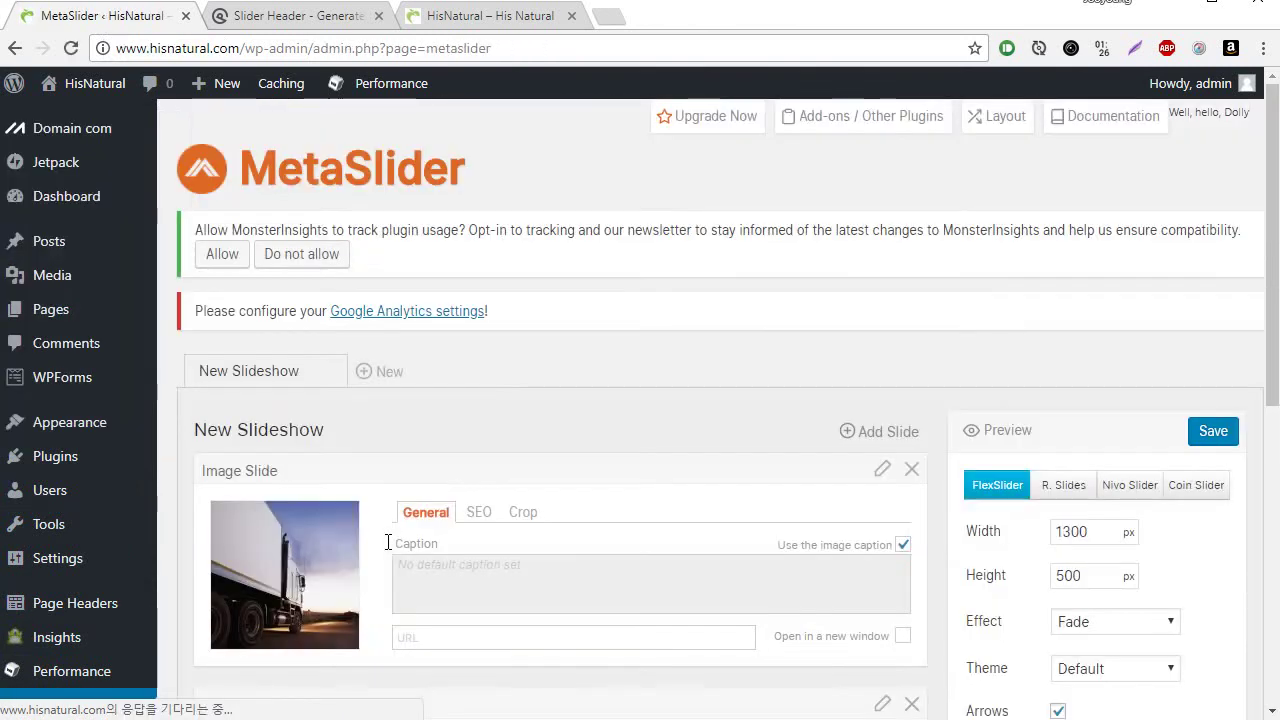
pyautogui.scroll(-3, 951, 417)
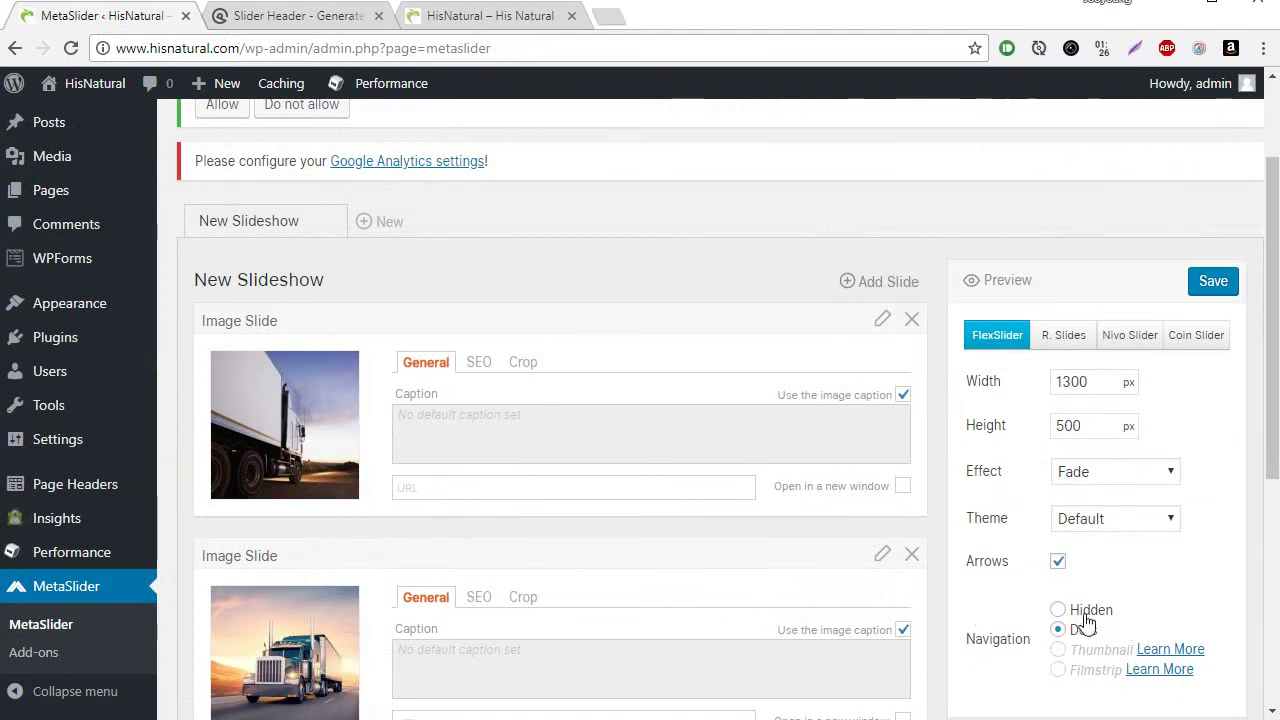
pyautogui.click(1064, 612)
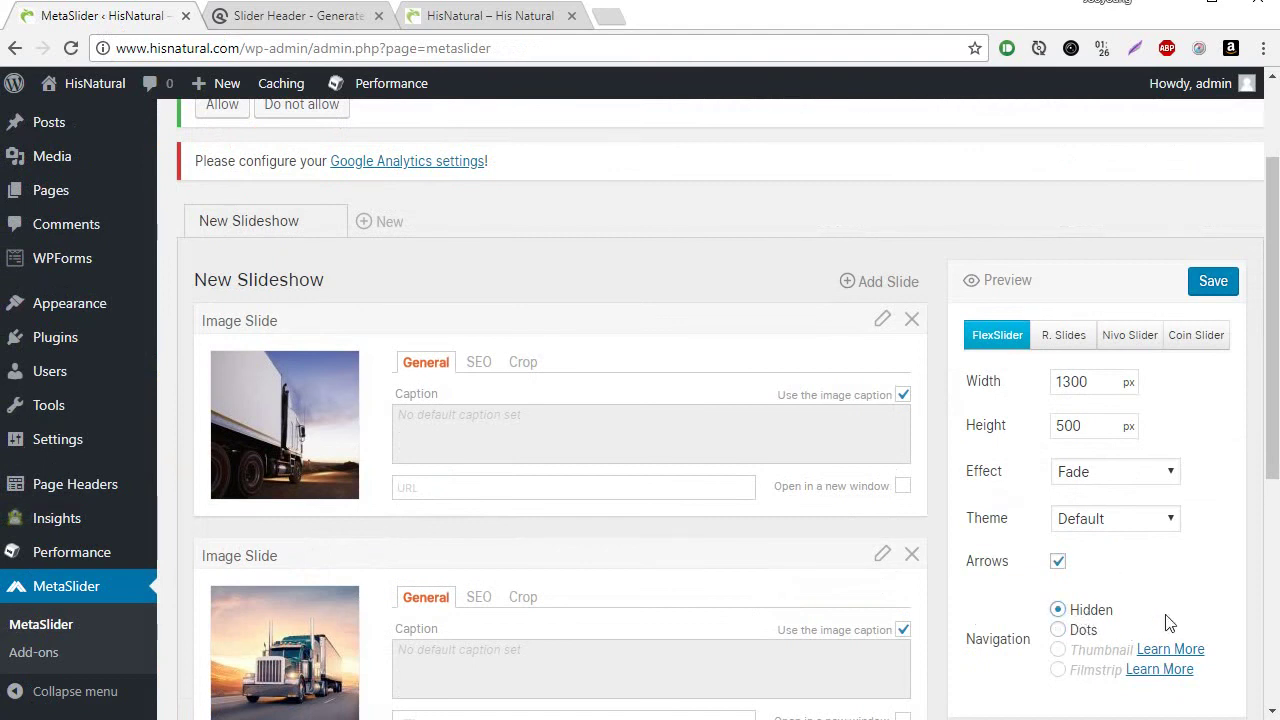
pyautogui.click(1212, 286)
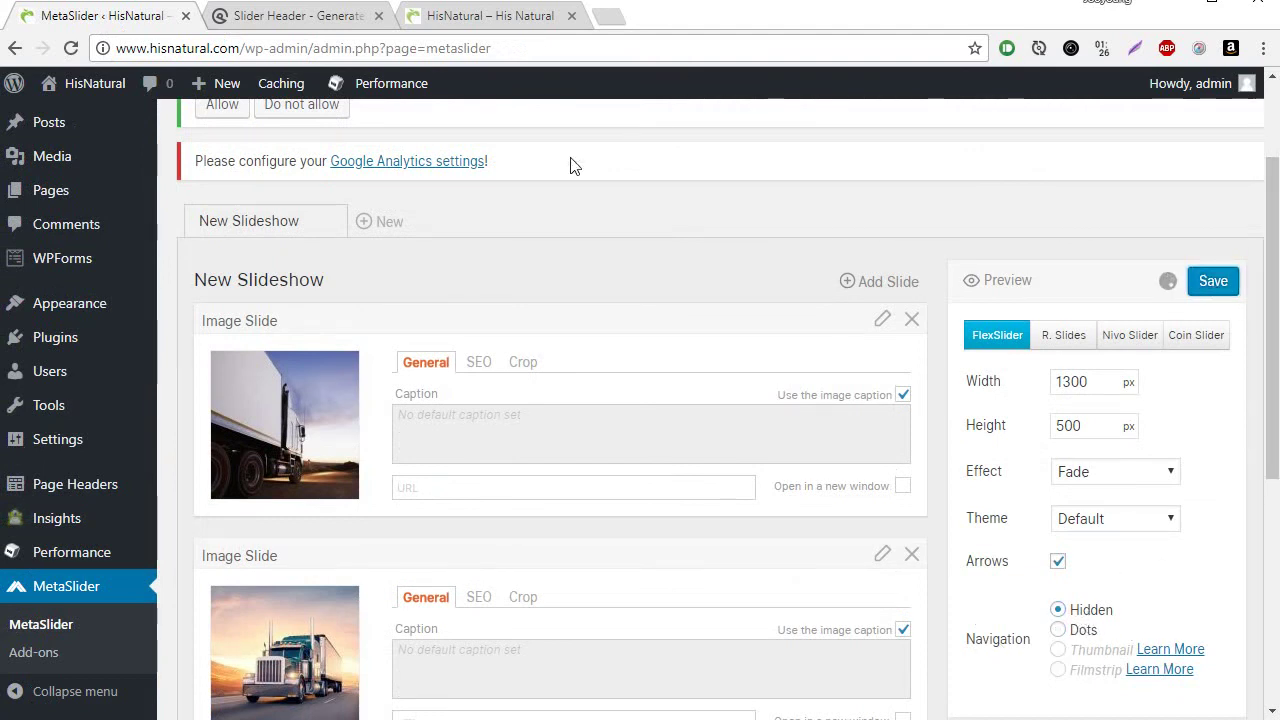
# - Reload the HisNatural home page and check the area below the slideshow for the navigation dots
pyautogui.click(505, 20)
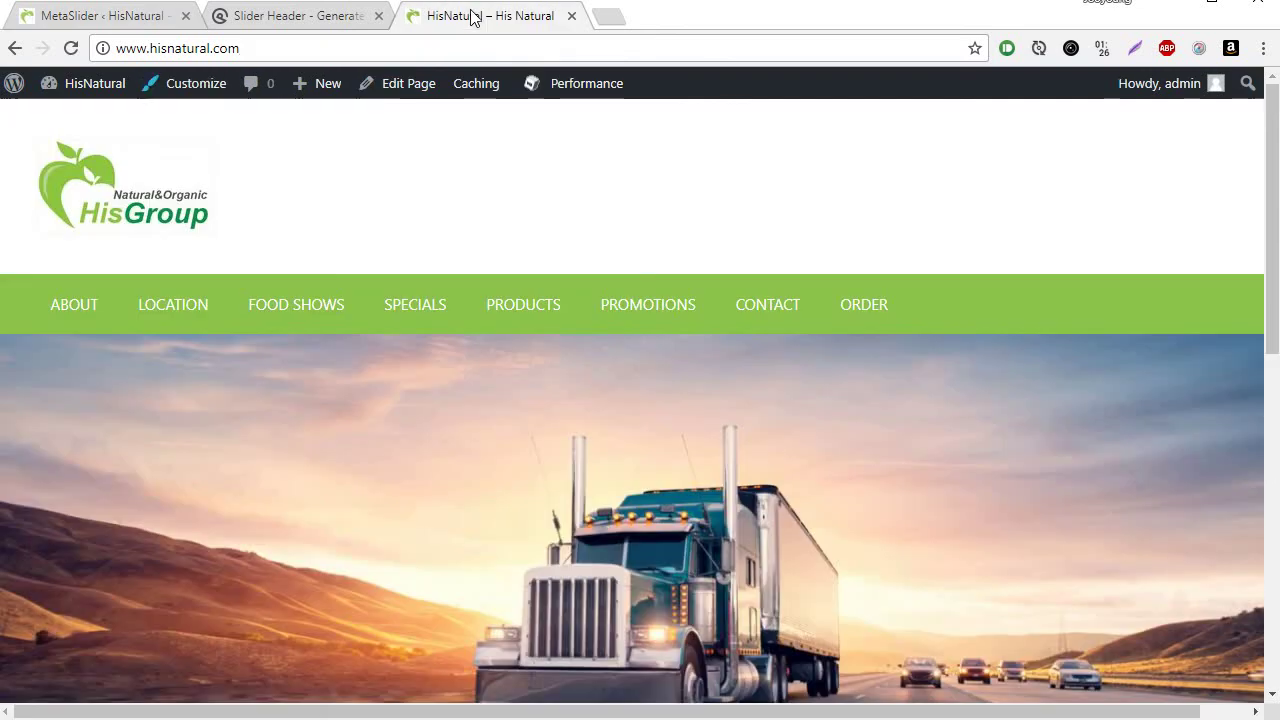
pyautogui.click(70, 48)
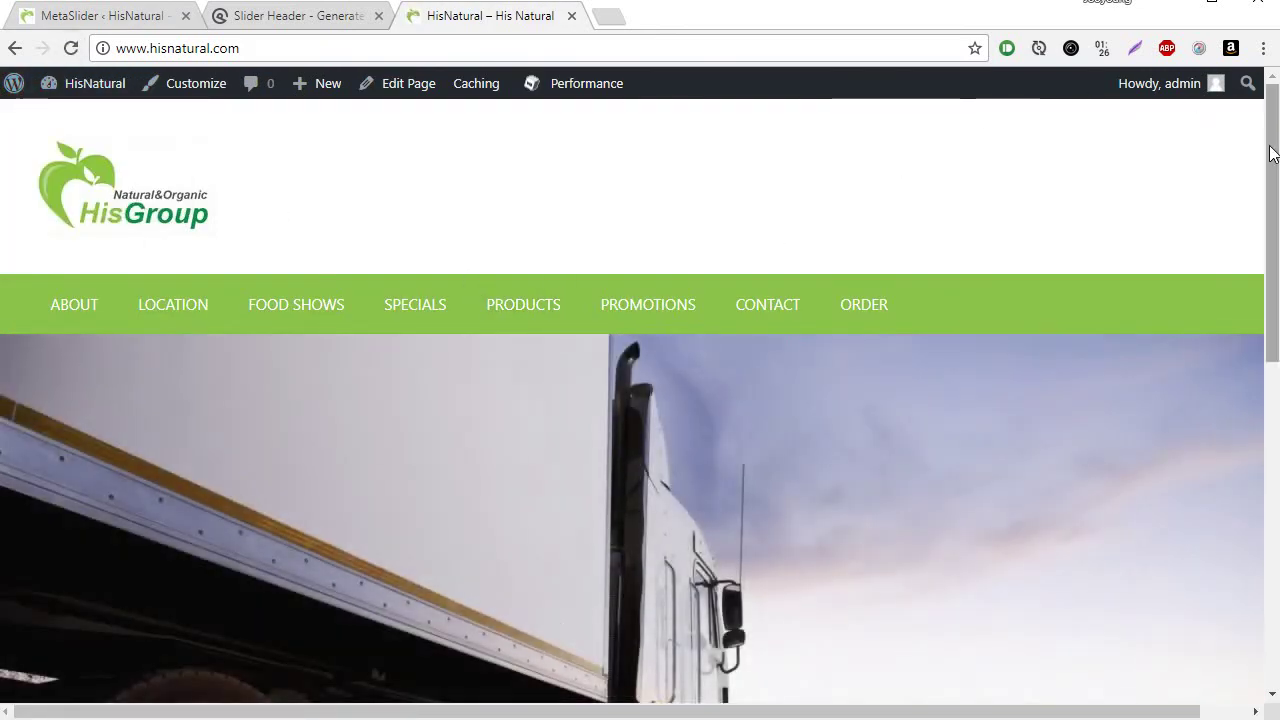
pyautogui.moveTo(1274, 153); pyautogui.dragTo(1277, 350)
pyautogui.tripleClick(437, 309)
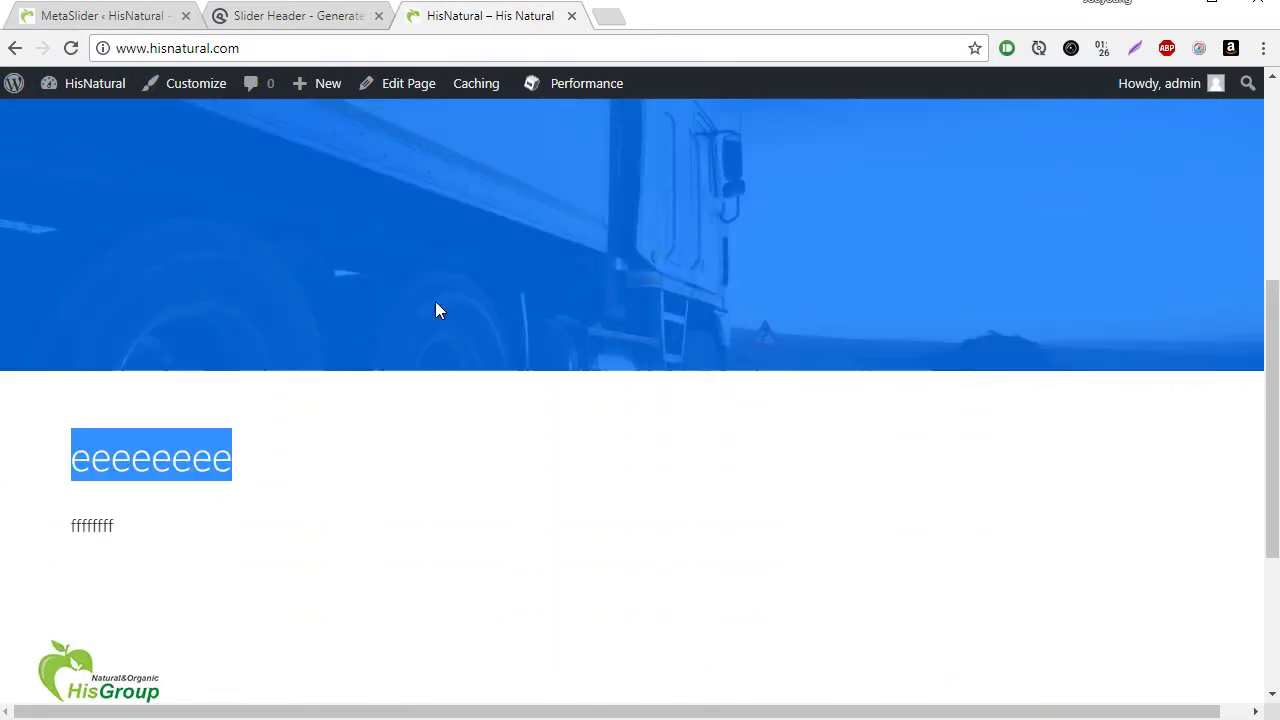
pyautogui.tripleClick(686, 509)
pyautogui.click(688, 510)
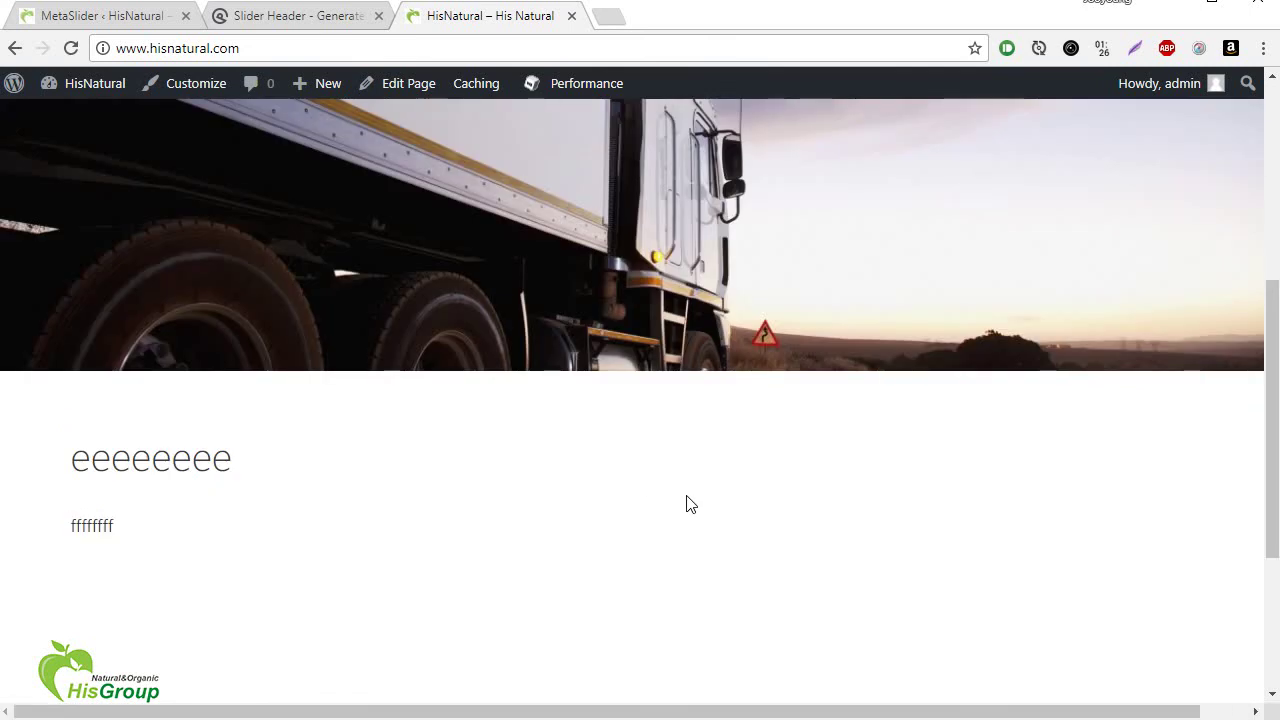
pyautogui.scroll(6, 686, 503)
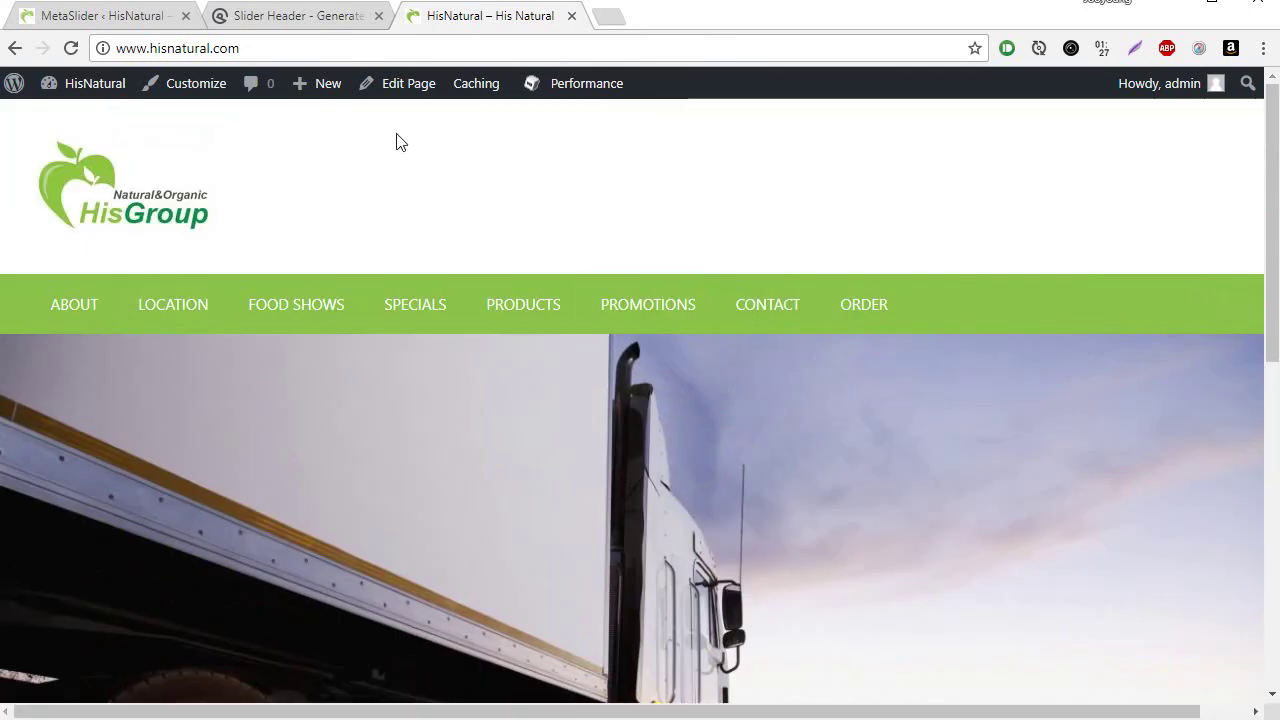